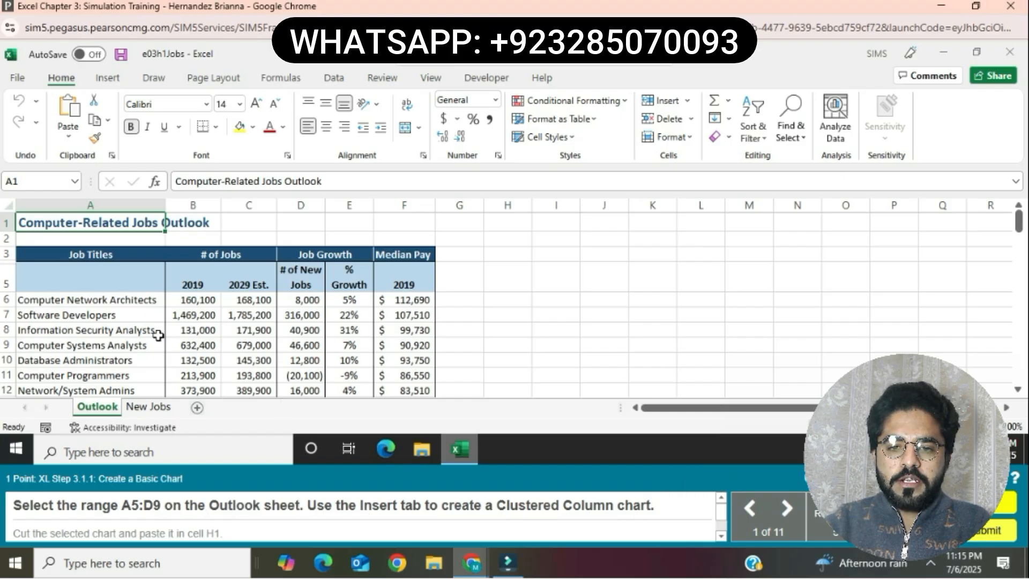
Step: Insert a Clustered Column chart from the range A5:D9 on the Outlook sheet
left_click(92, 284)
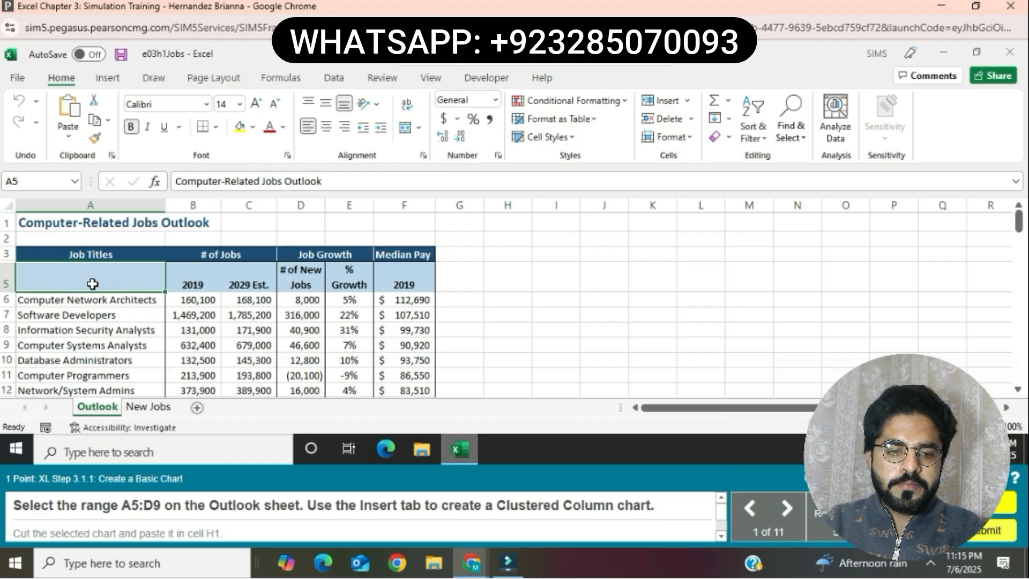
left_click_drag(92, 284, 282, 351)
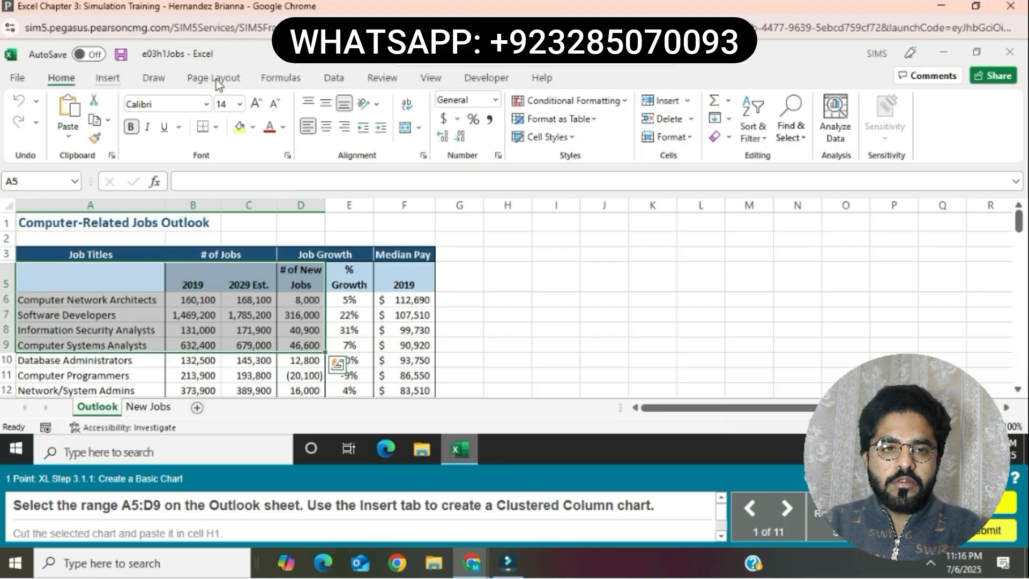
left_click(107, 78)
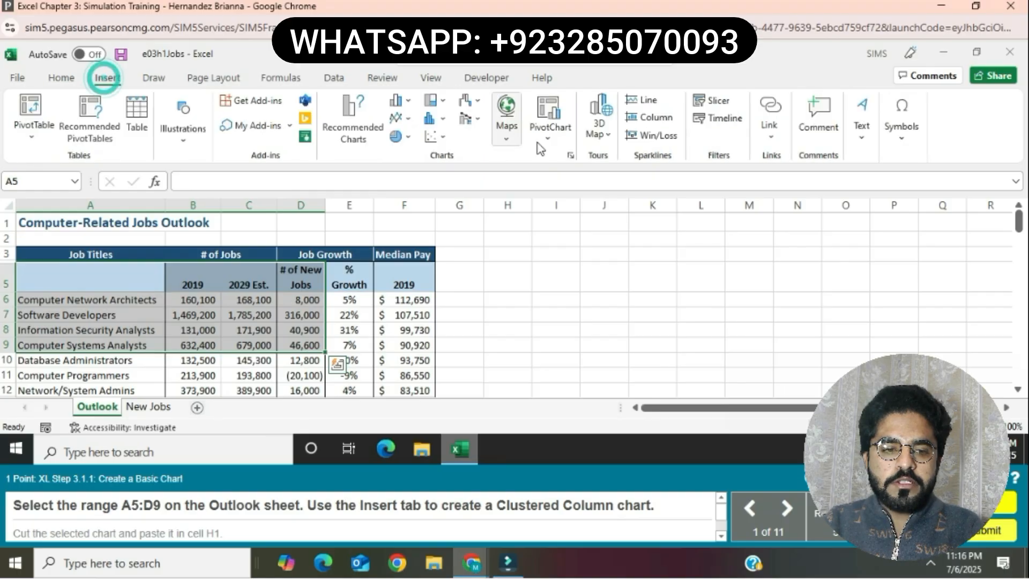
left_click(575, 156)
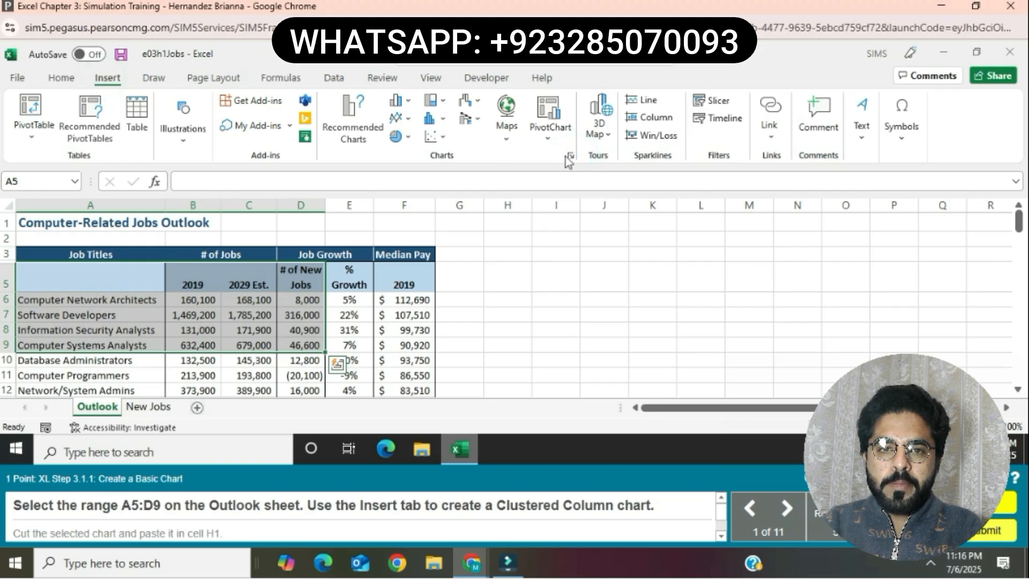
left_click(571, 157)
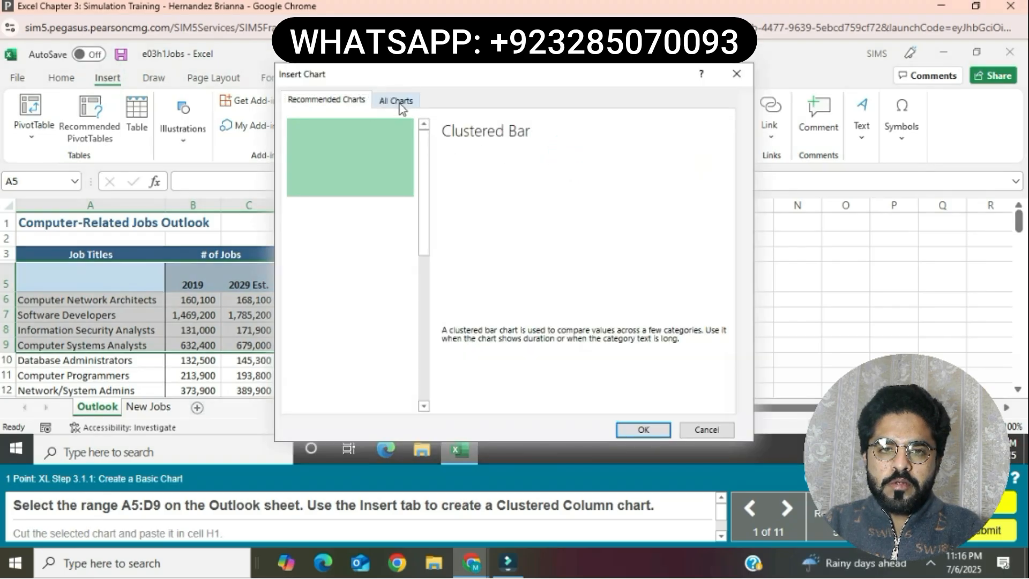
left_click(399, 101)
left_click(337, 163)
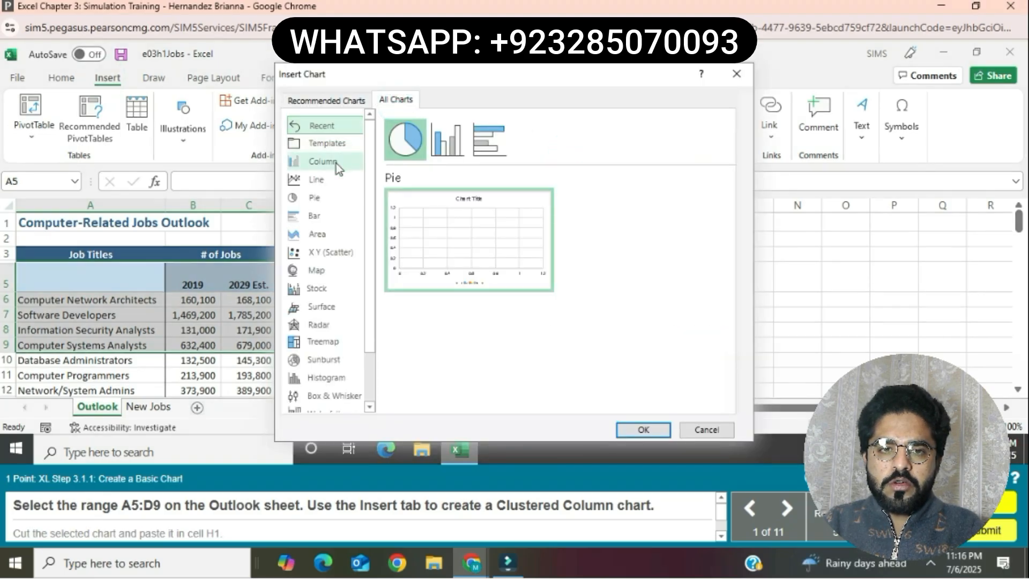
left_click(621, 425)
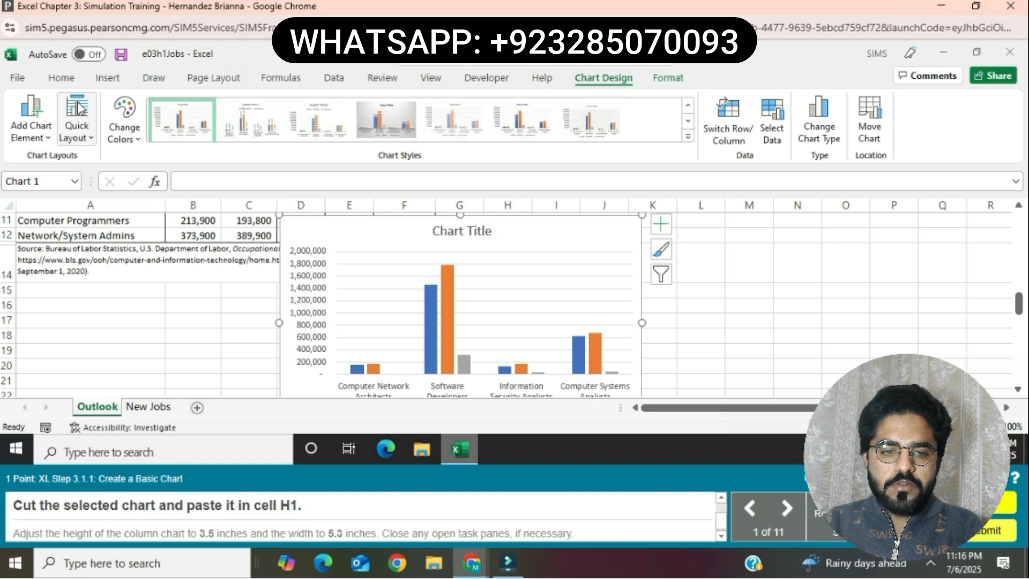
Step: Cut the column chart and paste it at cell H1 of the Outlook sheet
left_click(61, 80)
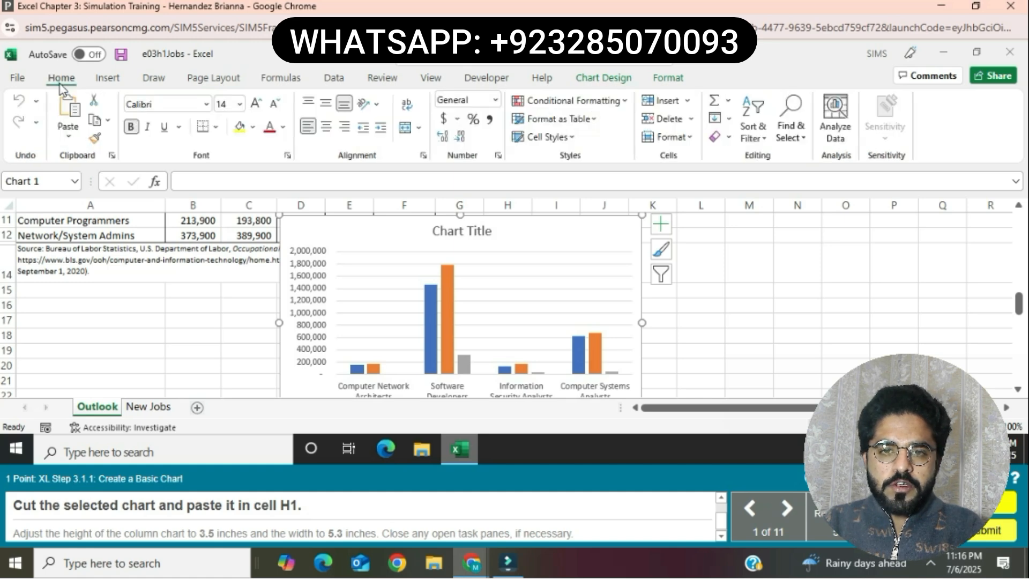
left_click(93, 99)
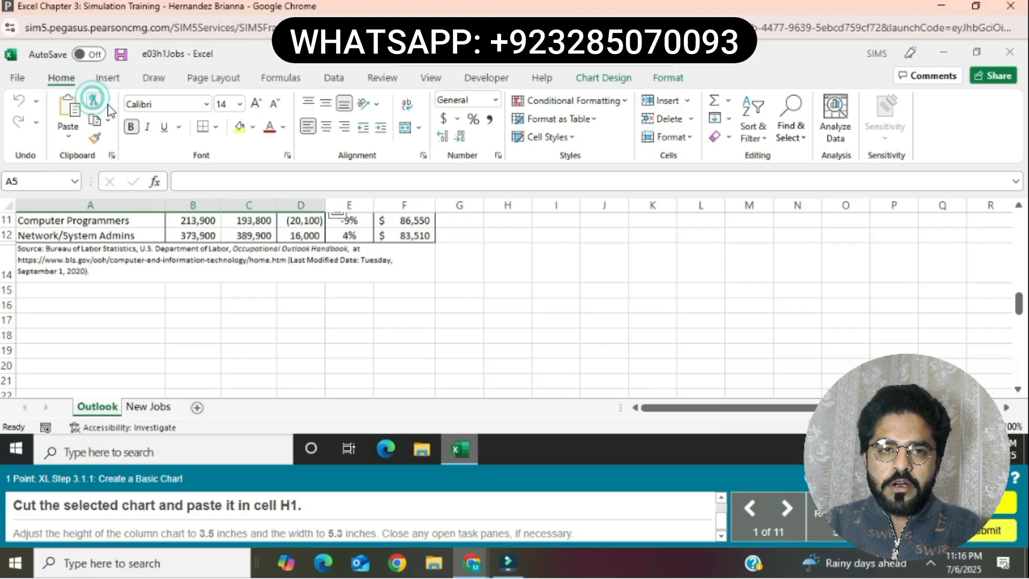
scroll(579, 327, "up", 4)
left_click(516, 225)
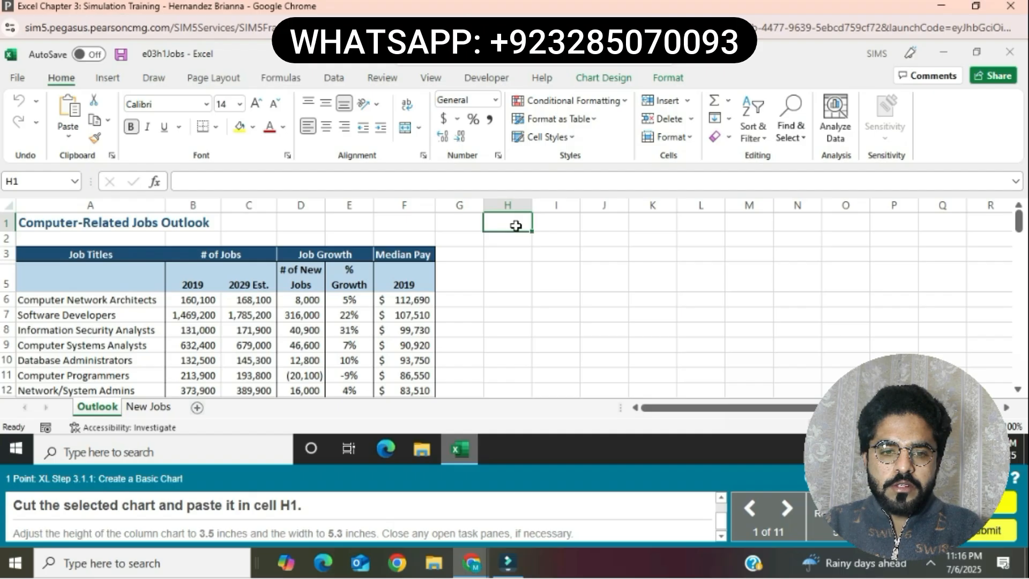
key("ctrl+v")
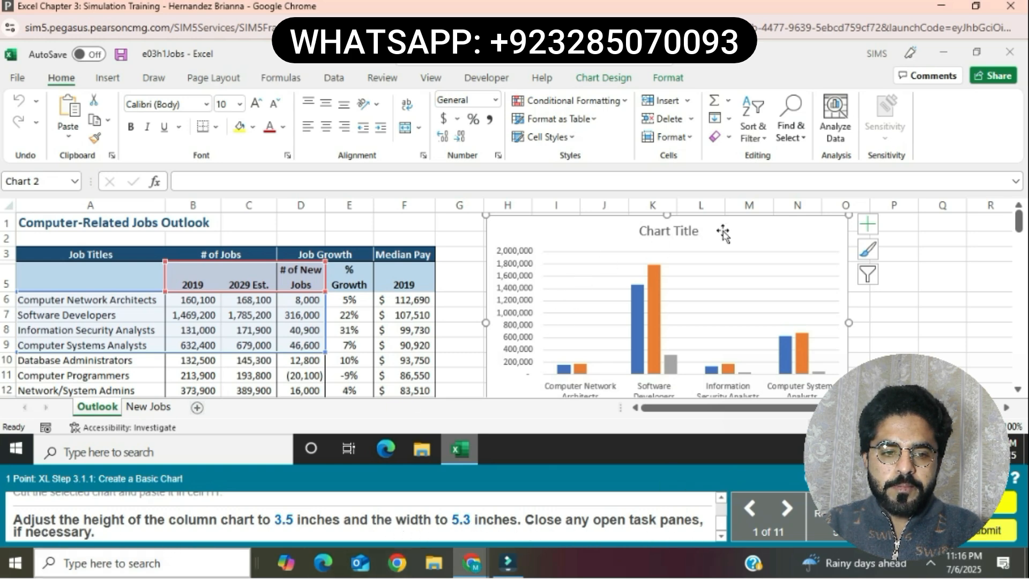
Step: Set the column chart's height to 3.5 inches and its width to 5.3 inches
left_click(812, 225)
left_click(660, 79)
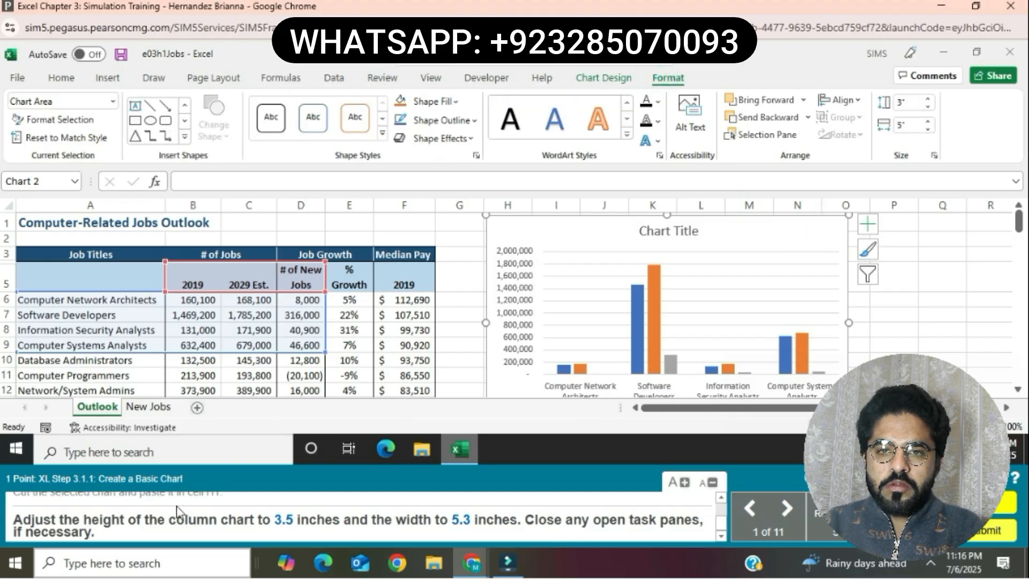
left_click(928, 99)
left_click(928, 99)
left_click(927, 99)
left_click(927, 99)
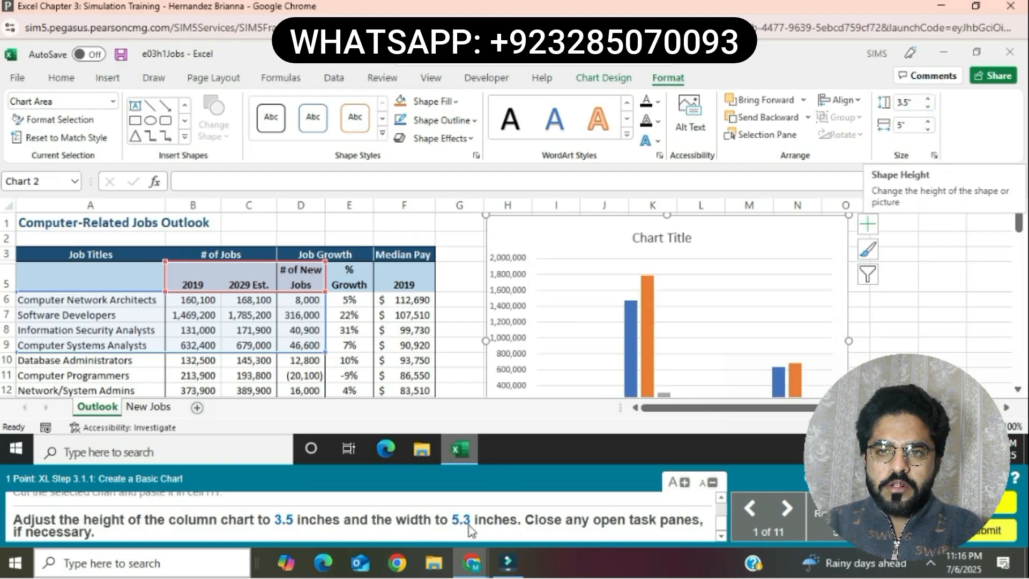
left_click(928, 120)
left_click(928, 121)
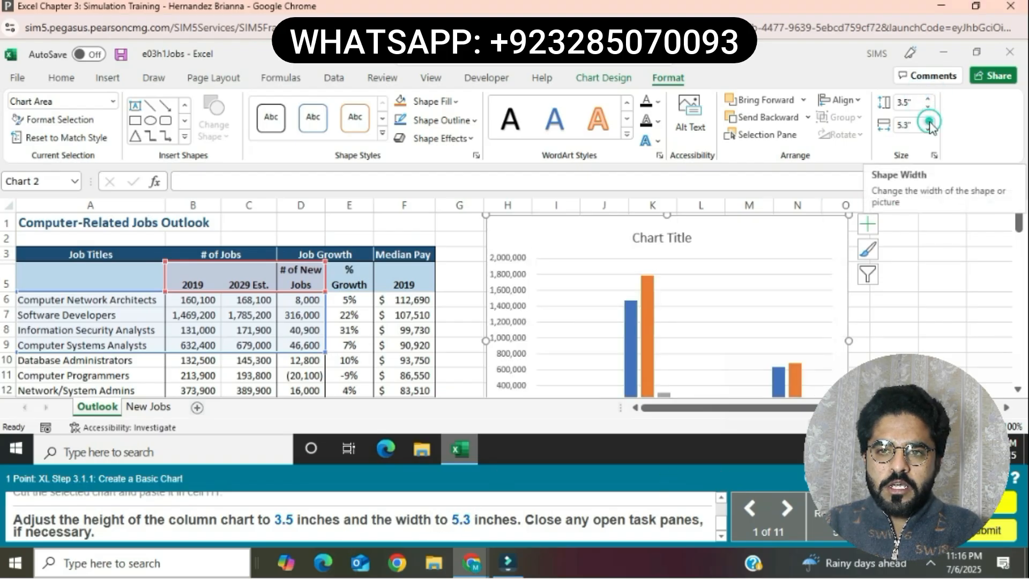
left_click(928, 121)
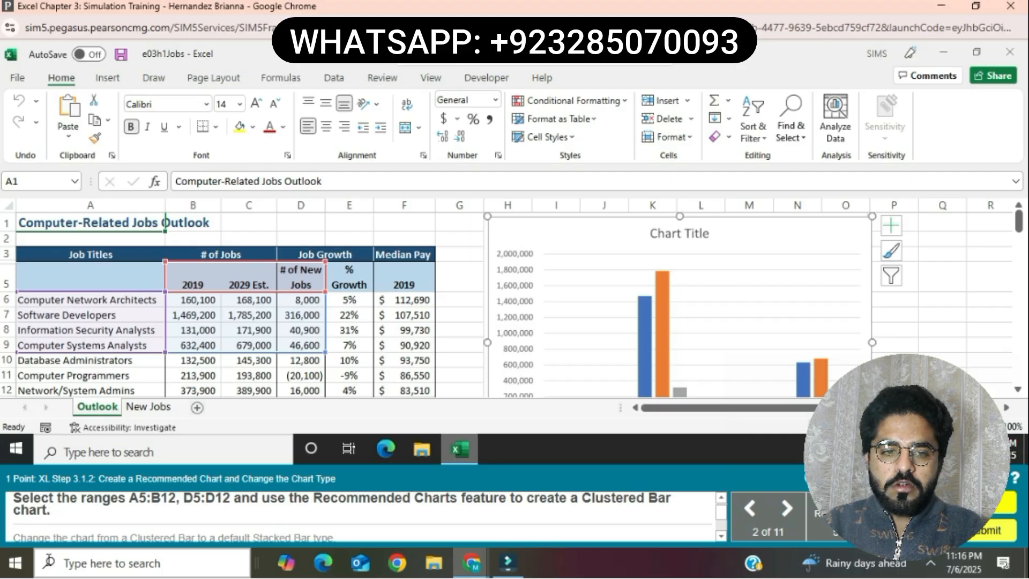
Step: Create a Clustered Bar chart from the ranges A5:B12 and D5:D12 using Recommended Charts
left_click(272, 362)
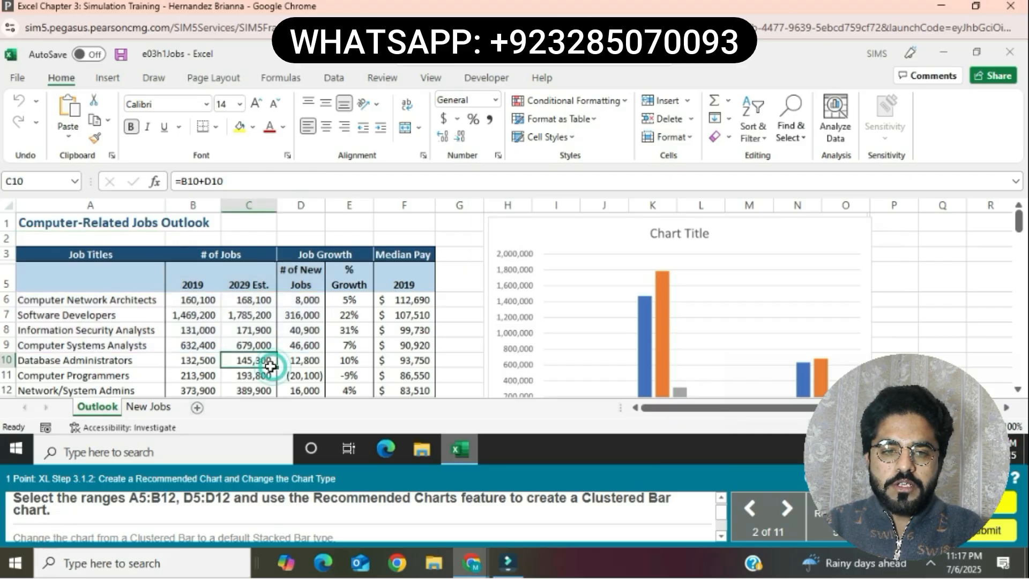
left_click_drag(112, 285, 193, 387)
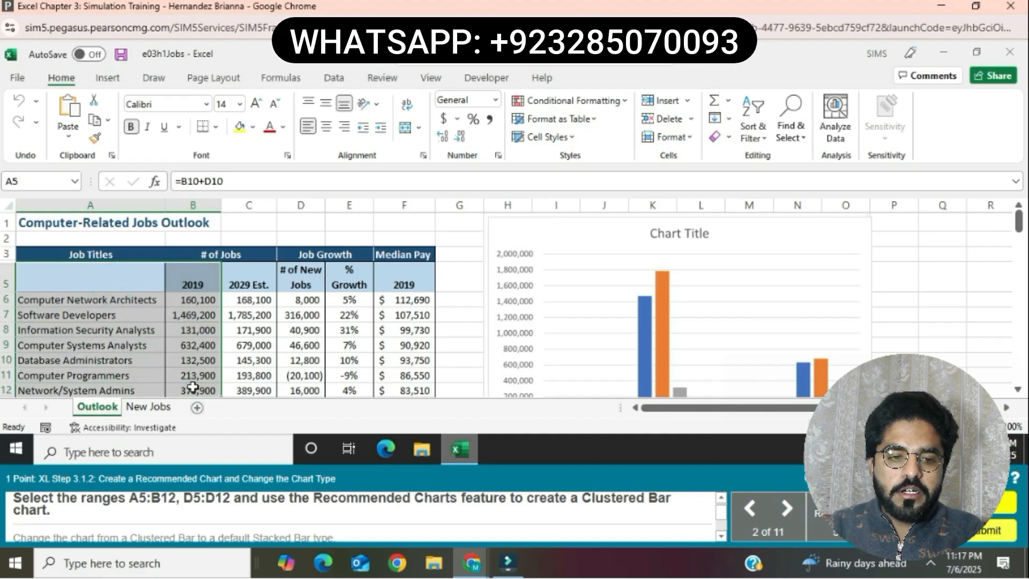
mouse_move(193, 387)
left_mouse_down()
mouse_move(200, 359)
mouse_move(195, 387)
left_mouse_up()
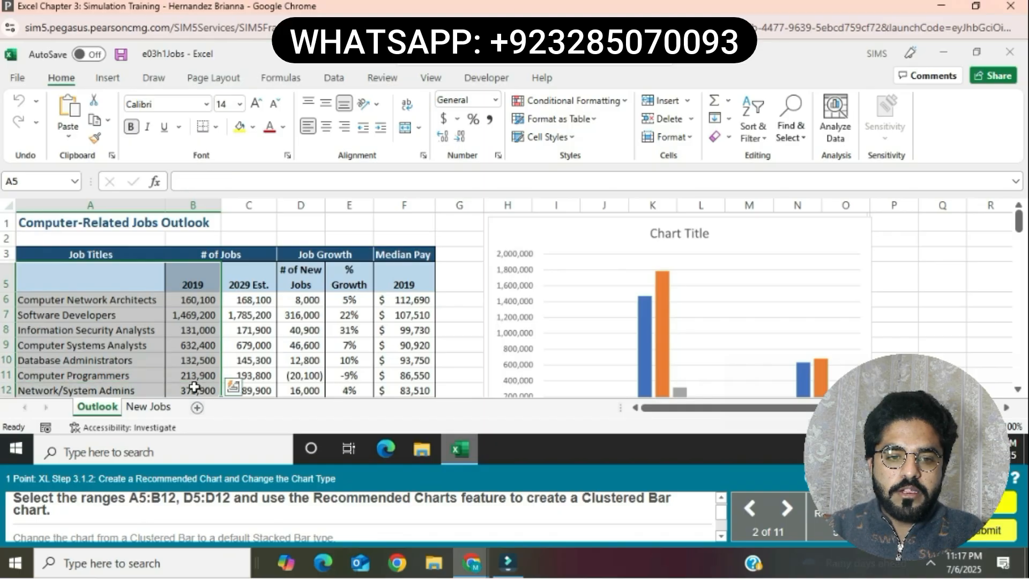
left_click(297, 285, "ctrl")
left_click_drag(297, 280, 311, 389)
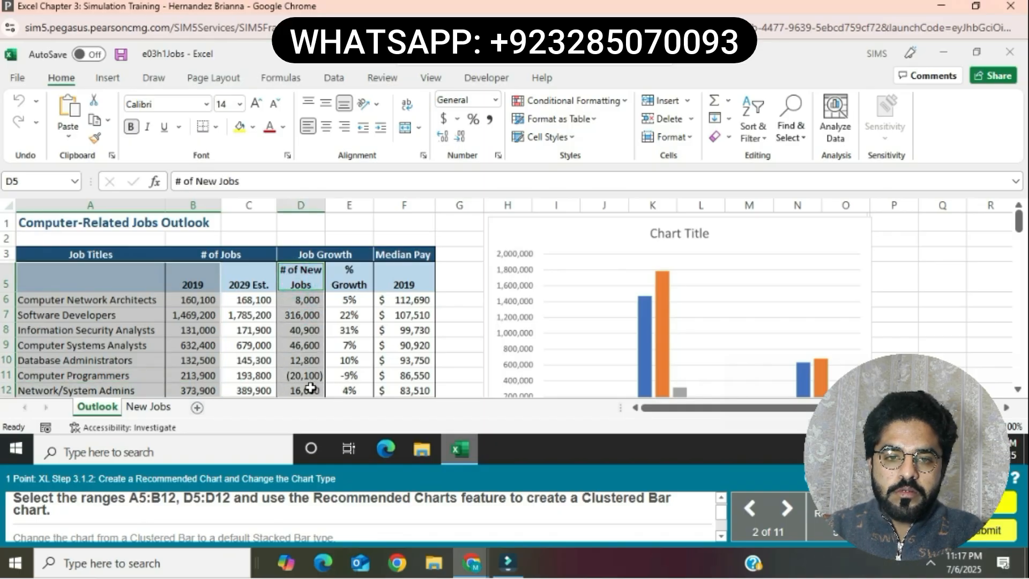
left_click(106, 78)
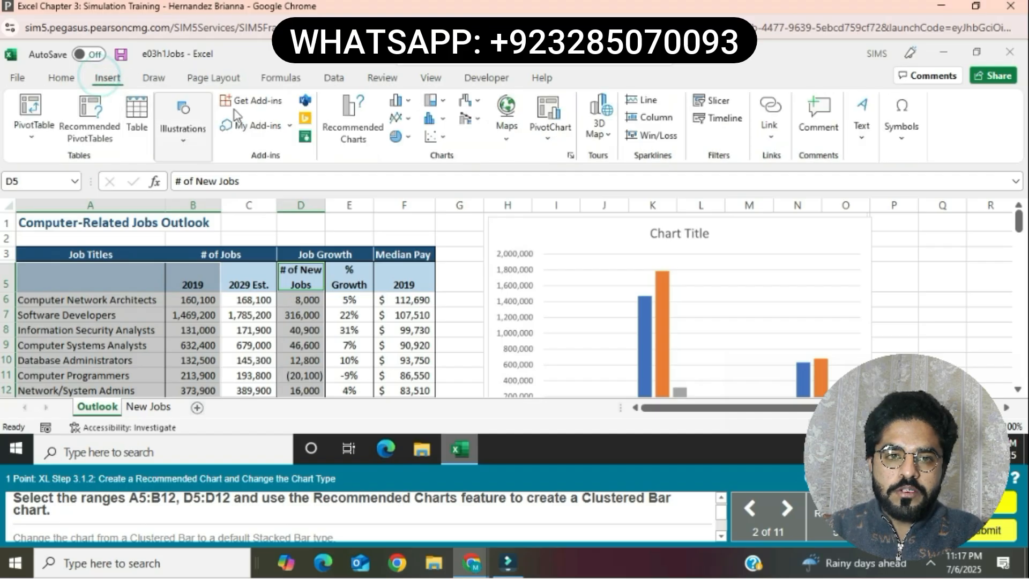
left_click(357, 120)
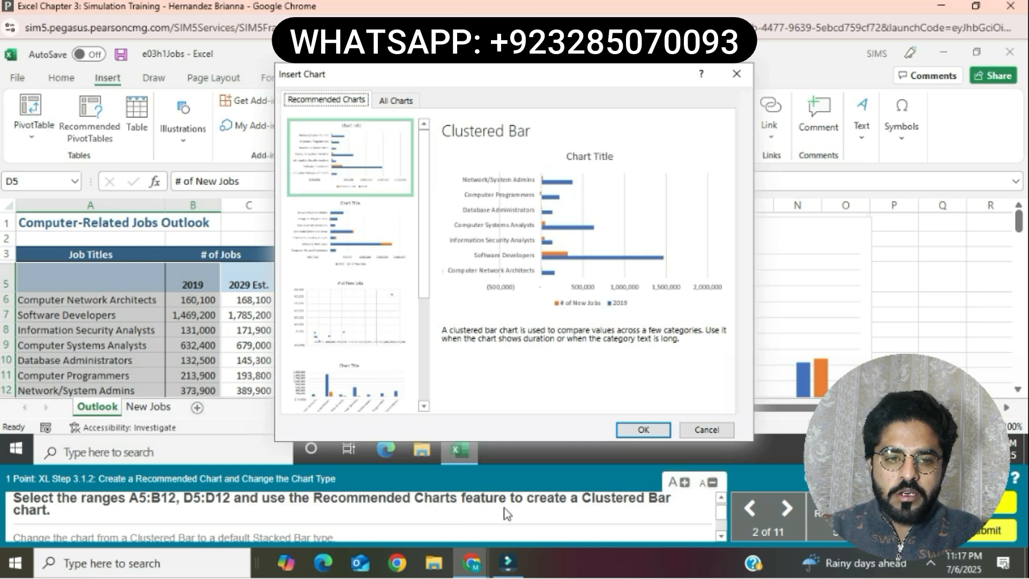
left_click(646, 429)
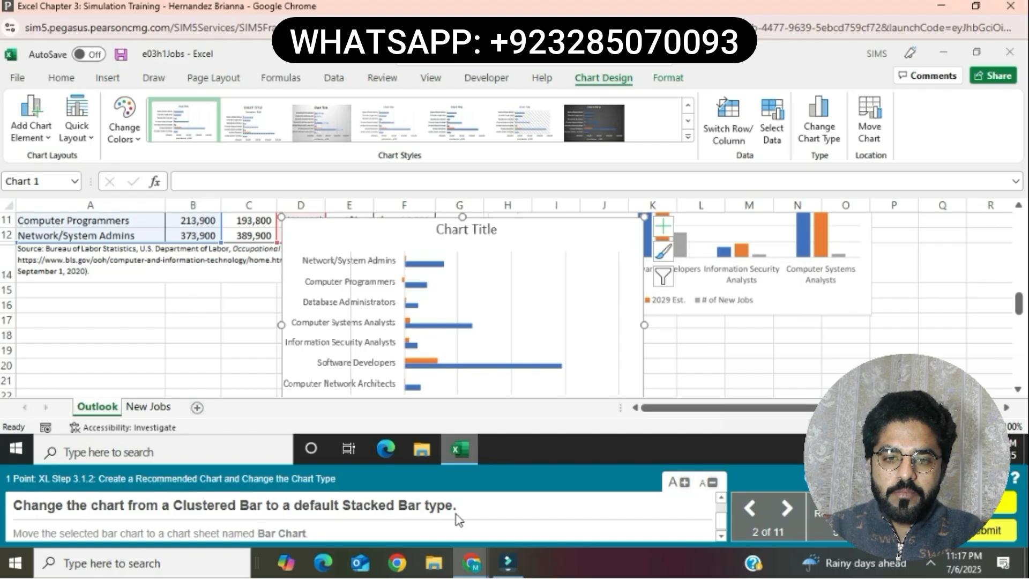
Step: Change the clustered bar chart to the default Stacked Bar type
left_click(617, 227)
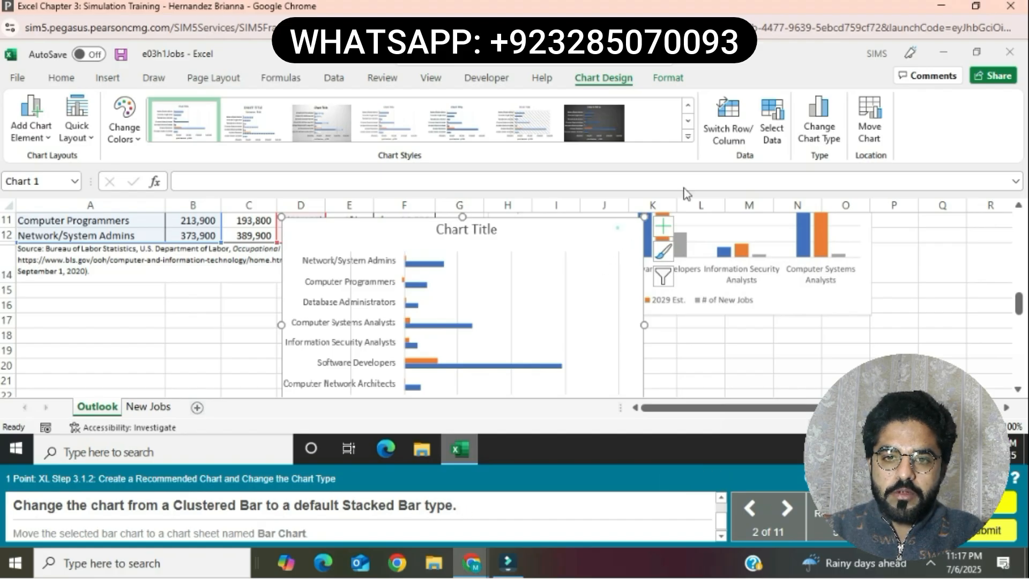
left_click(833, 122)
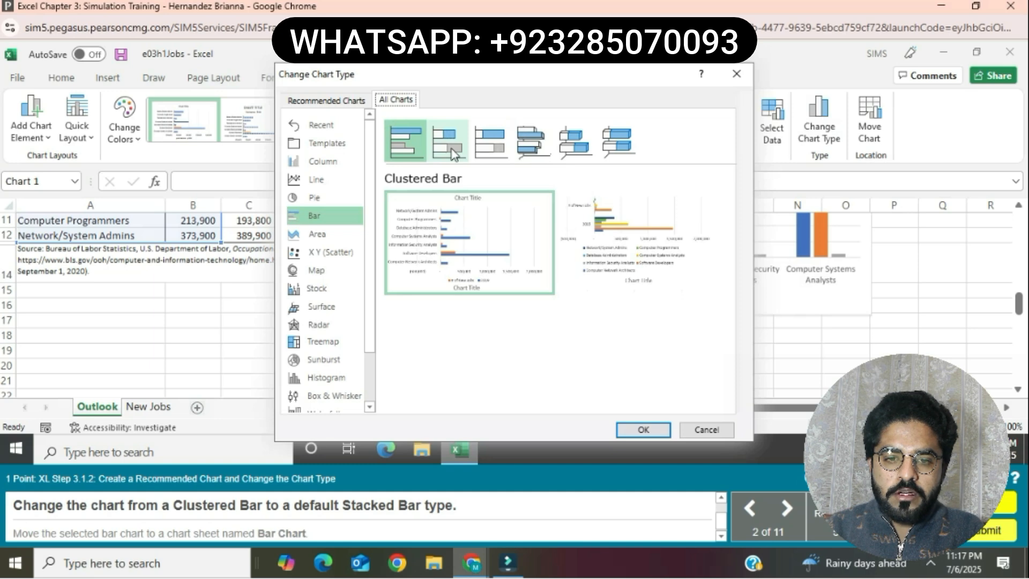
left_click(450, 145)
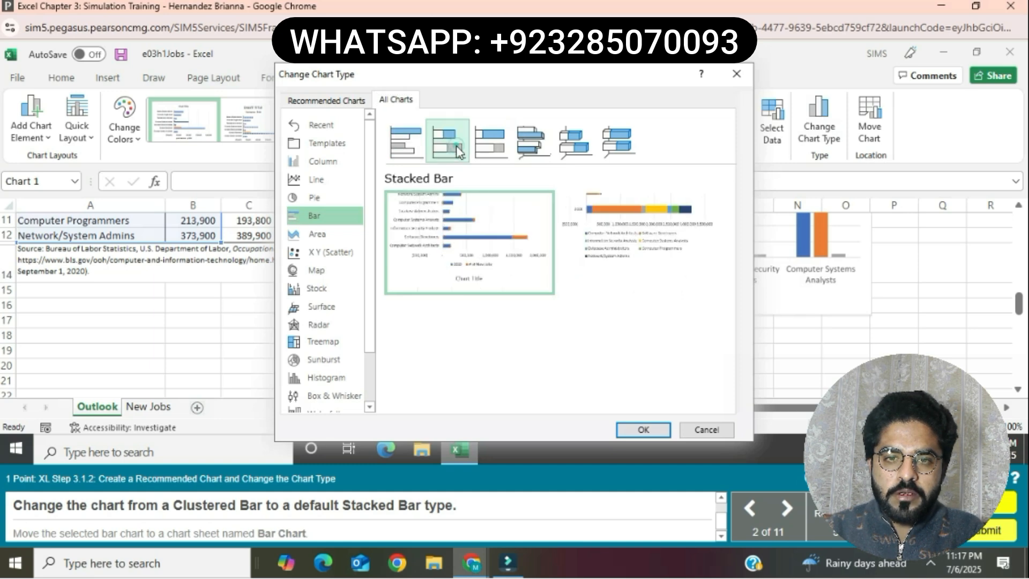
left_click(635, 432)
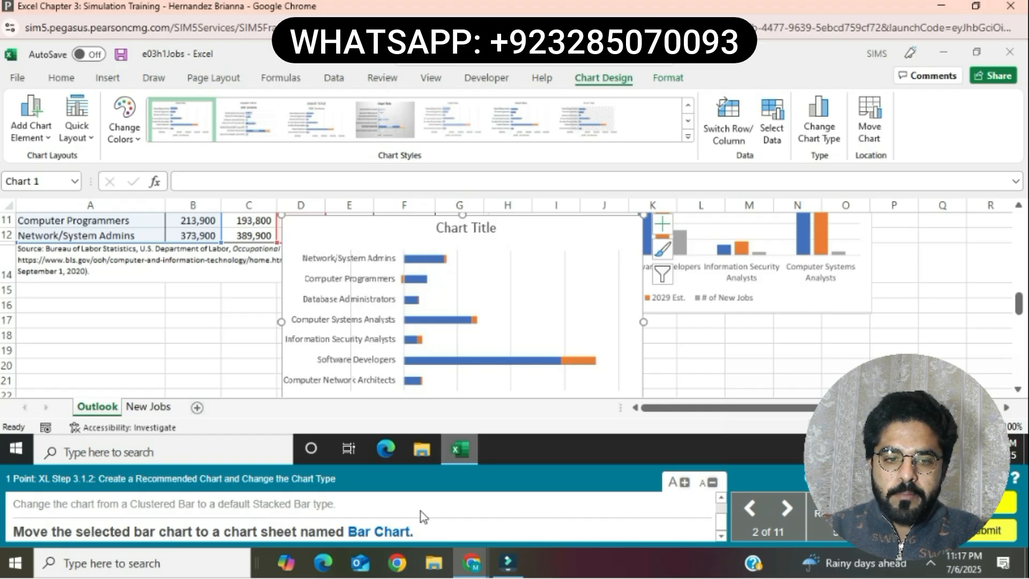
Step: Move the stacked bar chart to a new chart sheet named Bar Chart
left_click(865, 114)
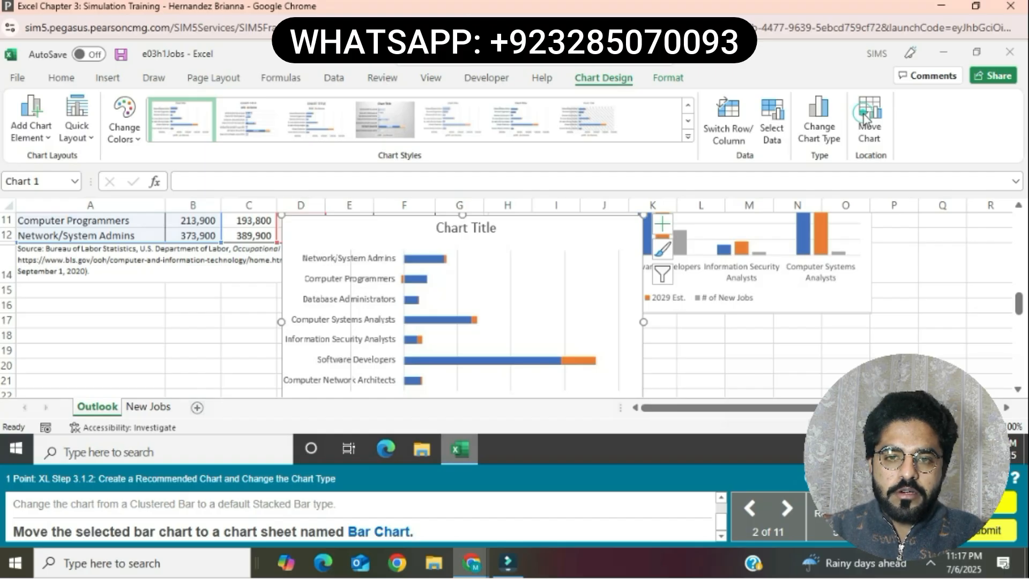
left_click(864, 113)
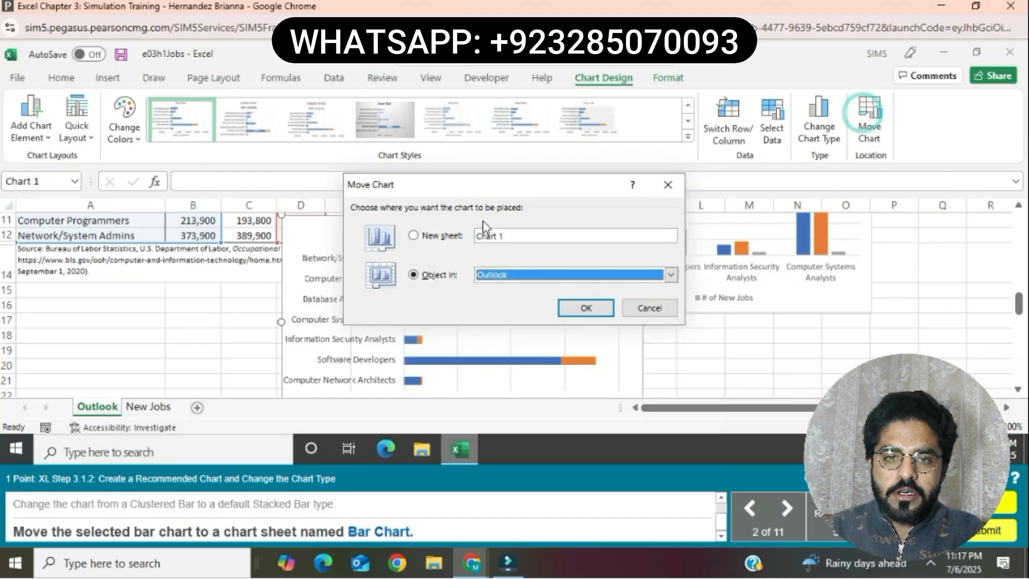
left_click(412, 236)
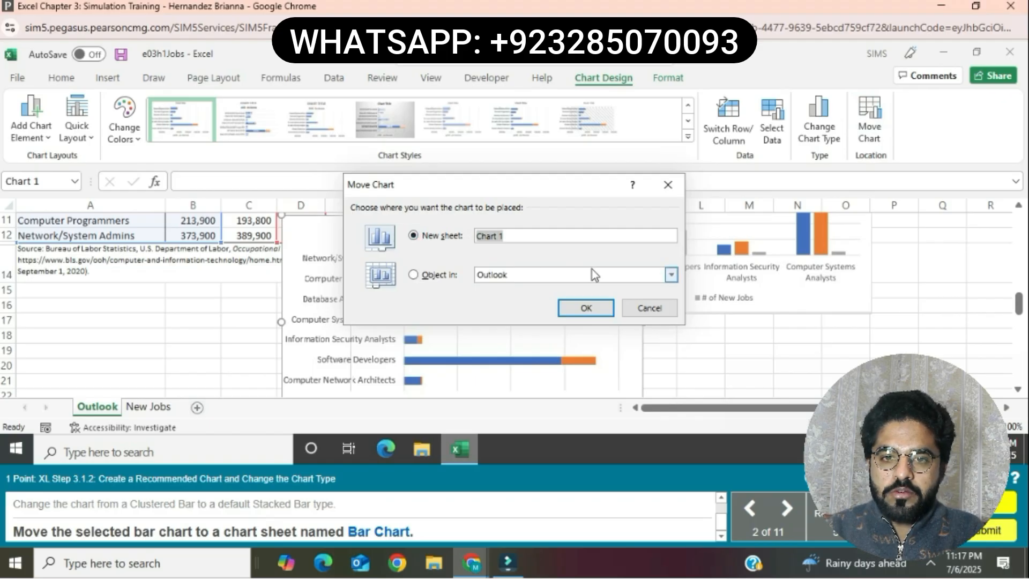
type("Bar ")
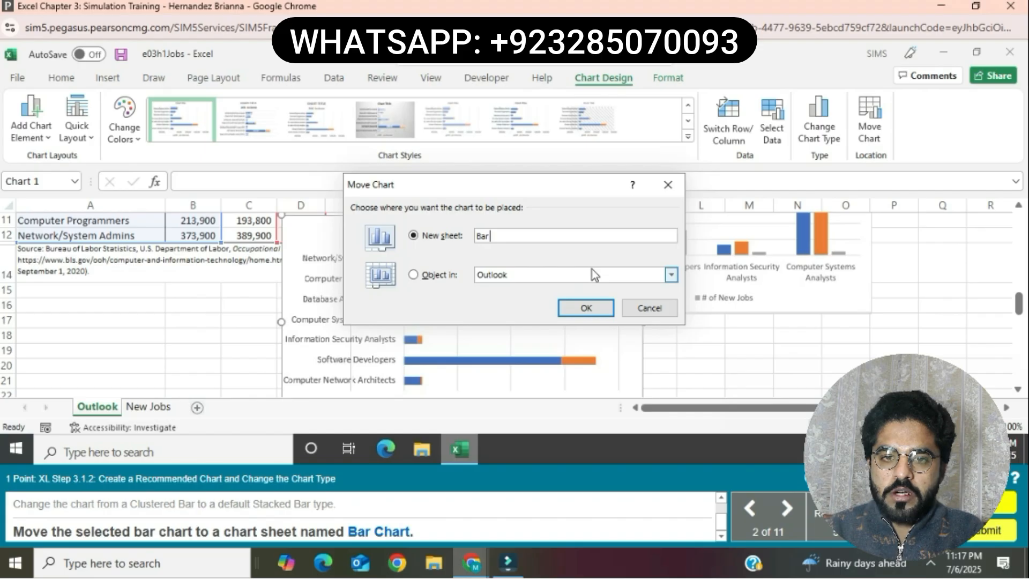
type("Chart")
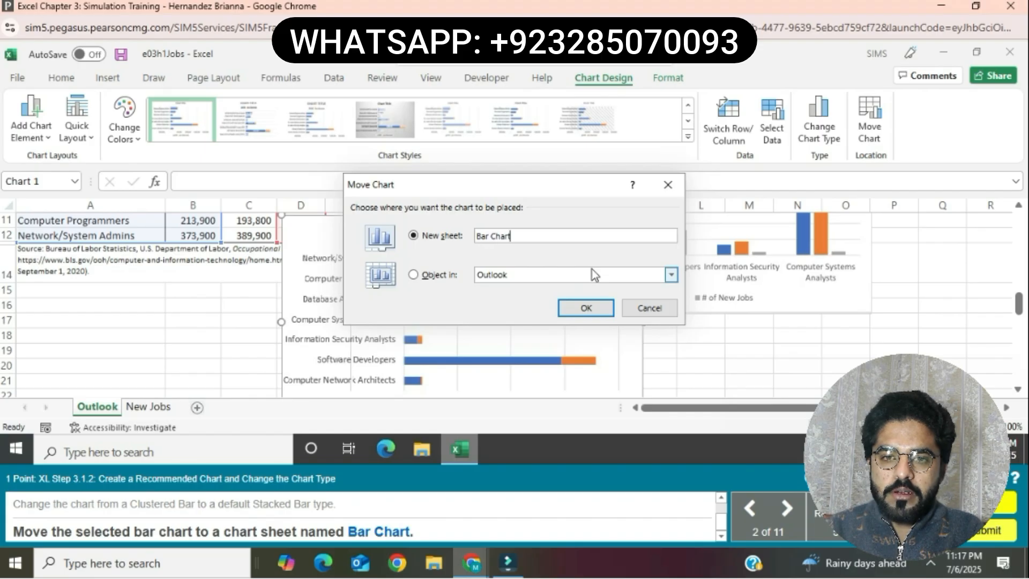
left_click(584, 315)
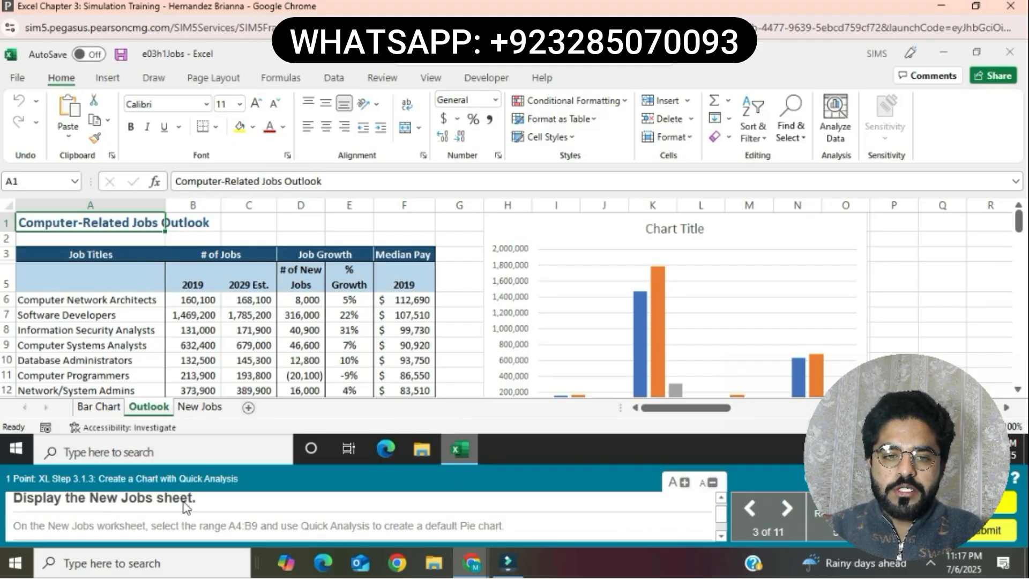
Step: On the New Jobs sheet, create a default Pie chart from the range A4:B9 using Quick Analysis
left_click(210, 412)
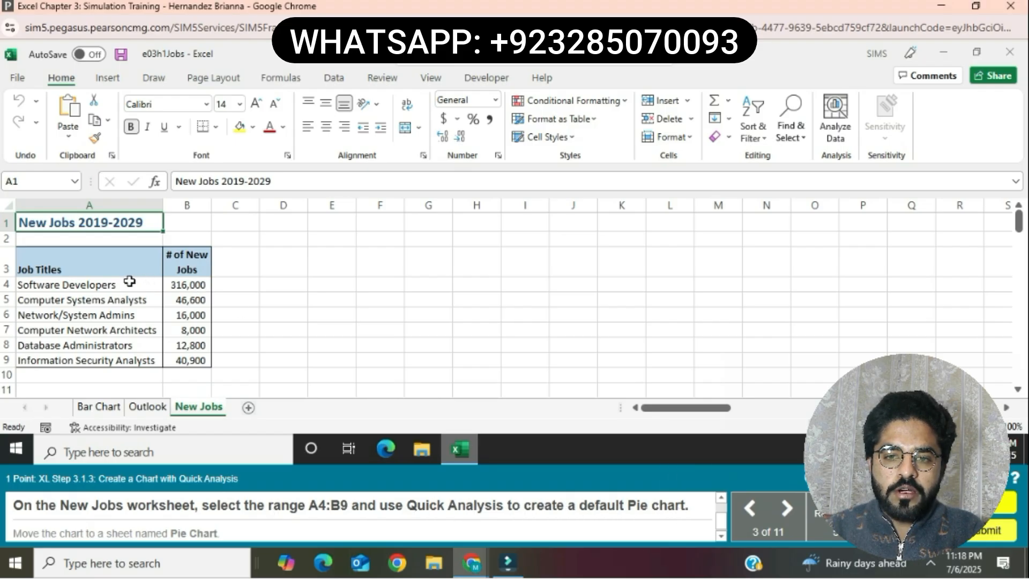
left_click_drag(119, 282, 202, 369)
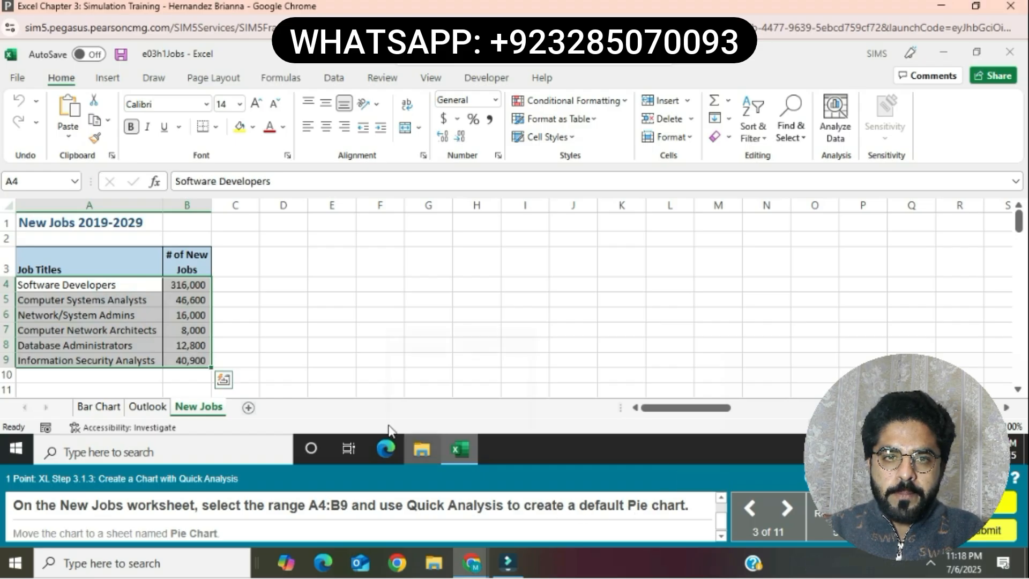
left_click(224, 380)
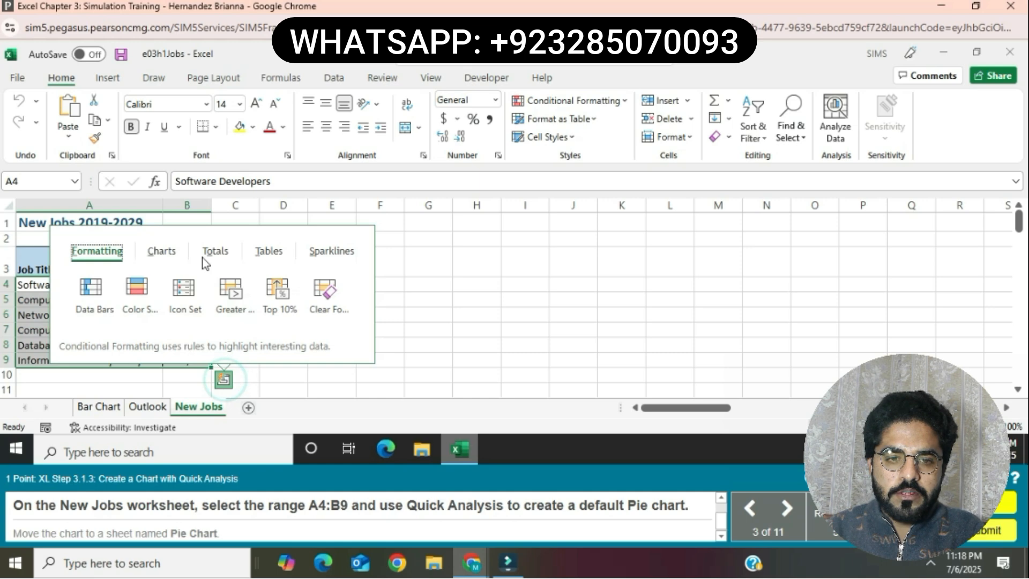
left_click(161, 250)
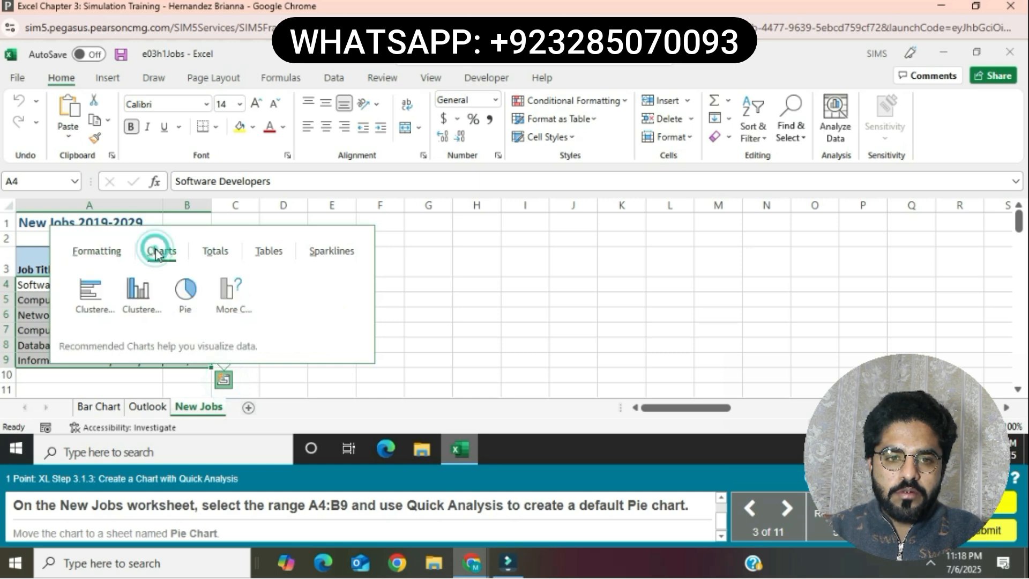
left_click(186, 290)
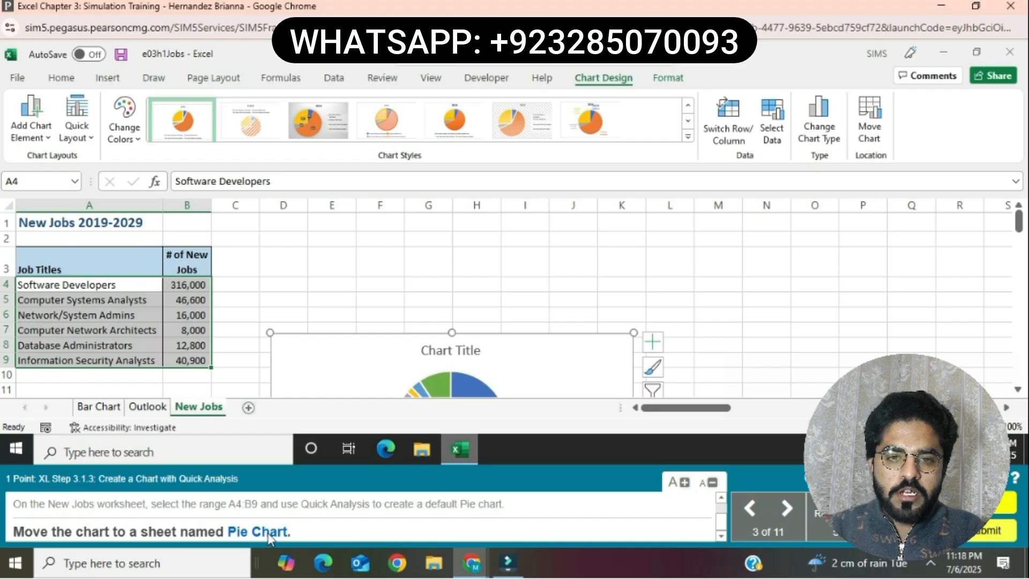
Step: Move the pie chart to a new chart sheet named Pie Chart
left_click(870, 130)
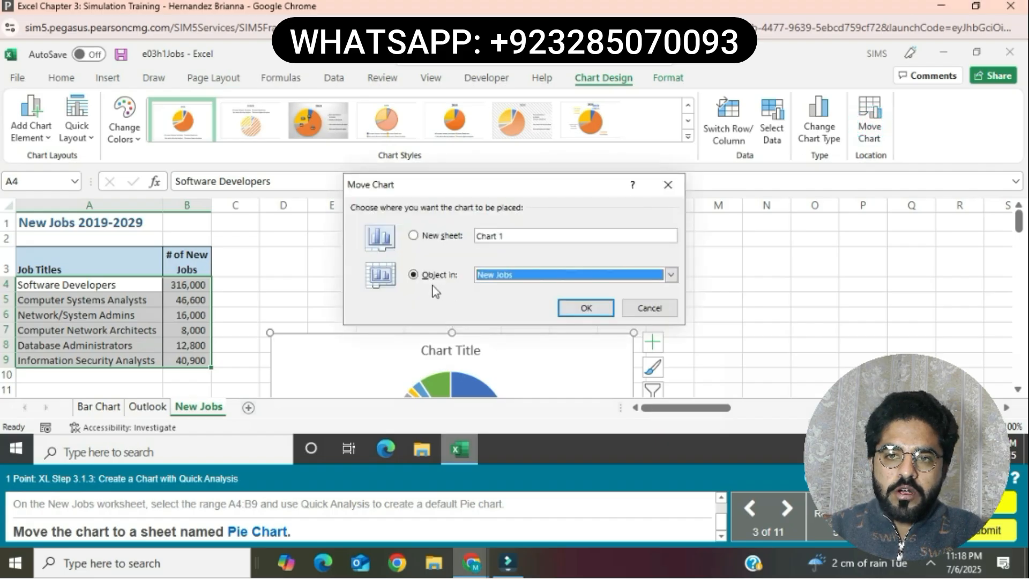
left_click(416, 238)
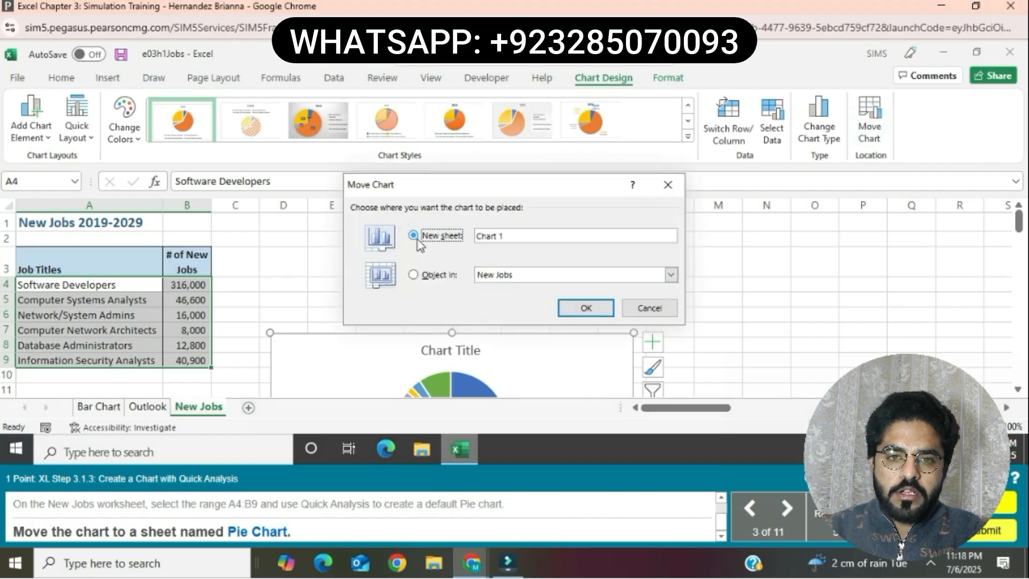
key("Tab")
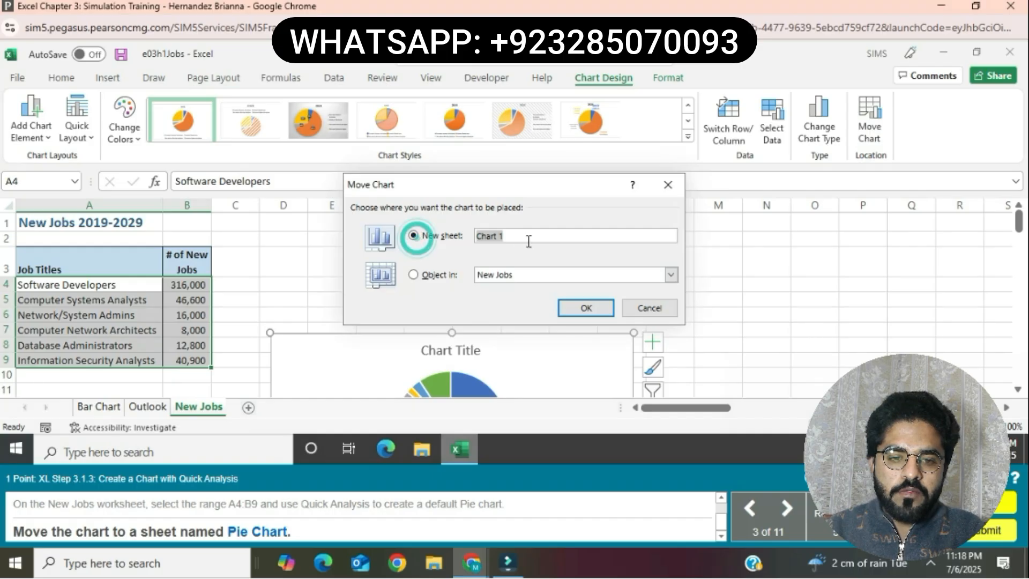
type("Pie ")
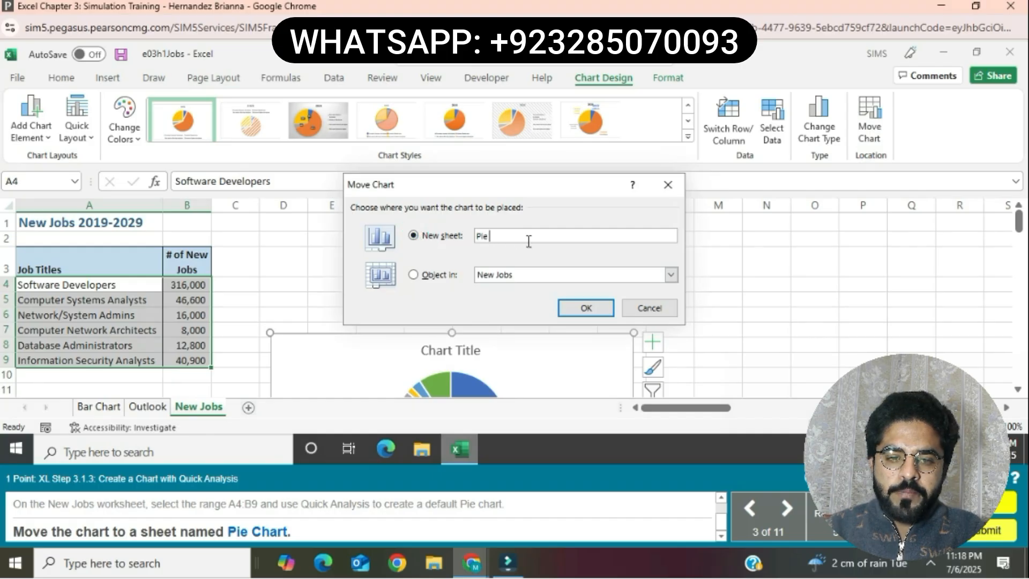
type("Chart")
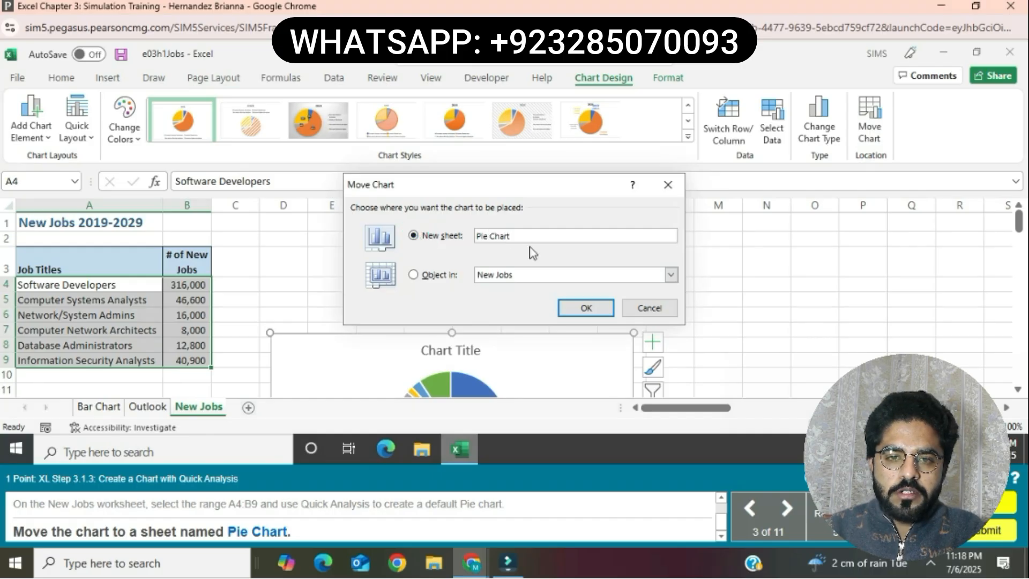
left_click(571, 308)
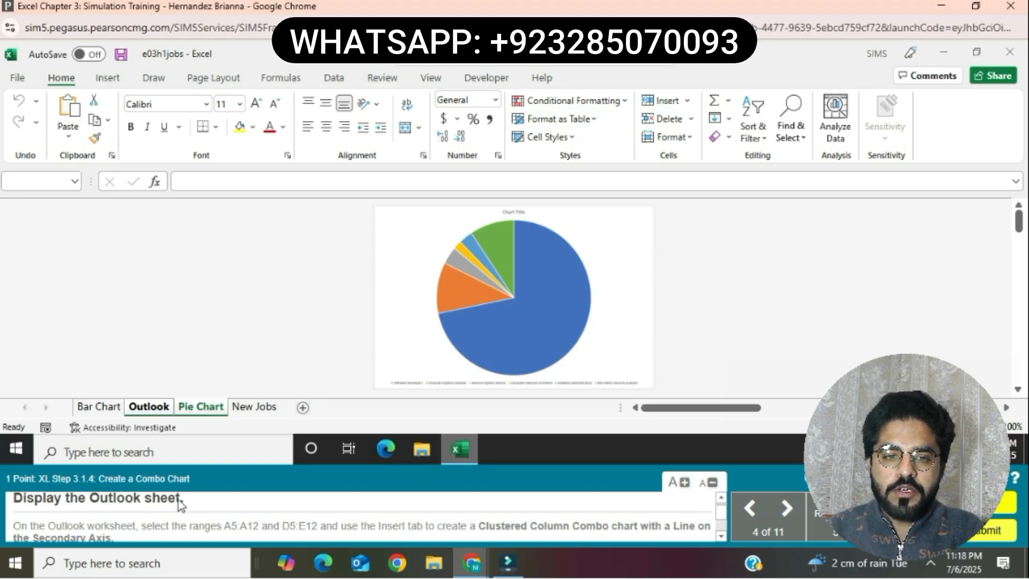
Step: On the Outlook sheet, select the nonadjacent ranges A5:A12 and D5:E12
left_click(152, 413)
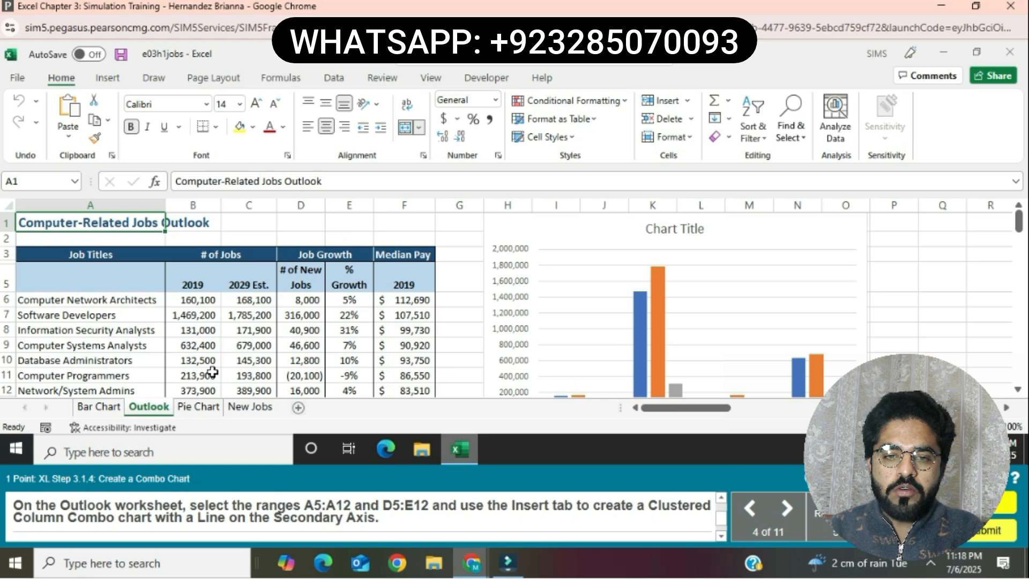
left_click(122, 280)
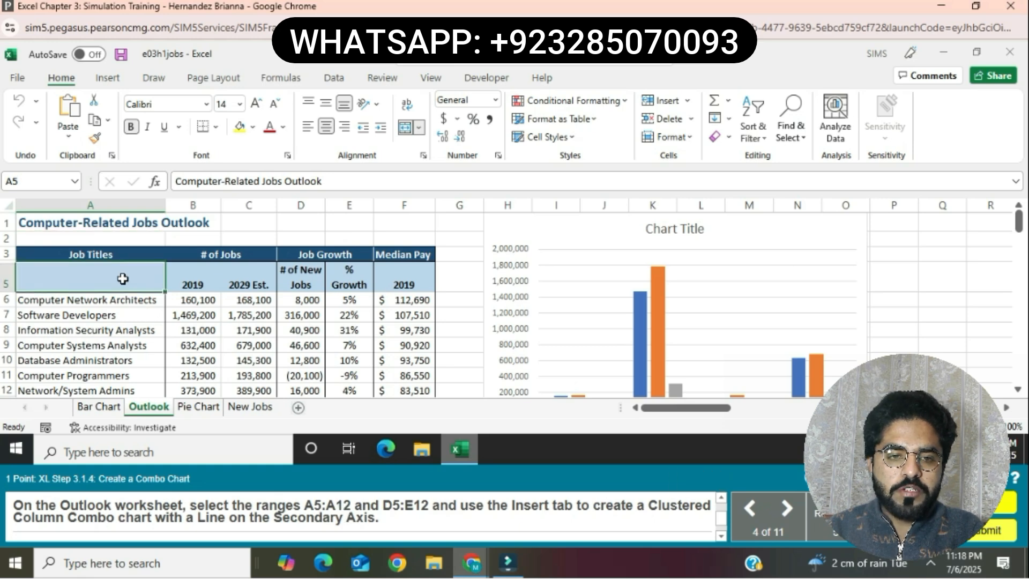
left_click_drag(123, 278, 133, 393)
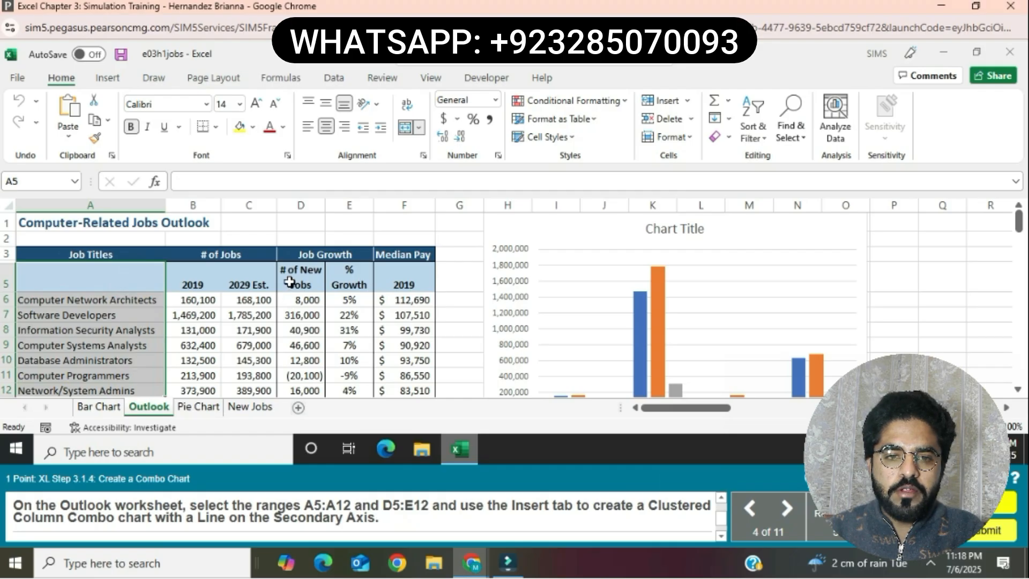
left_click_drag(290, 281, 355, 385)
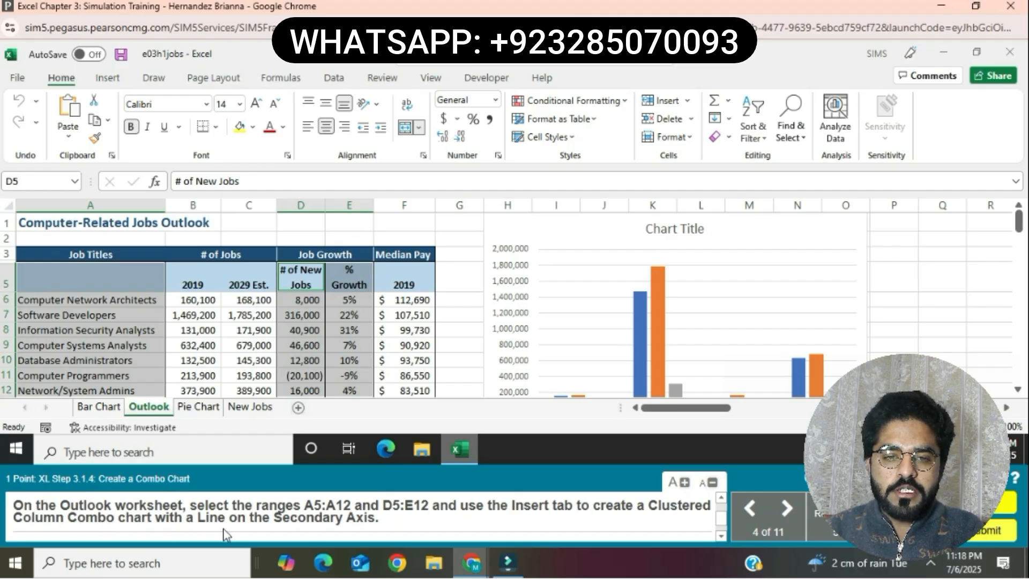
Step: Insert a Clustered Column - Line on Secondary Axis combo chart from the selected ranges
left_click(108, 80)
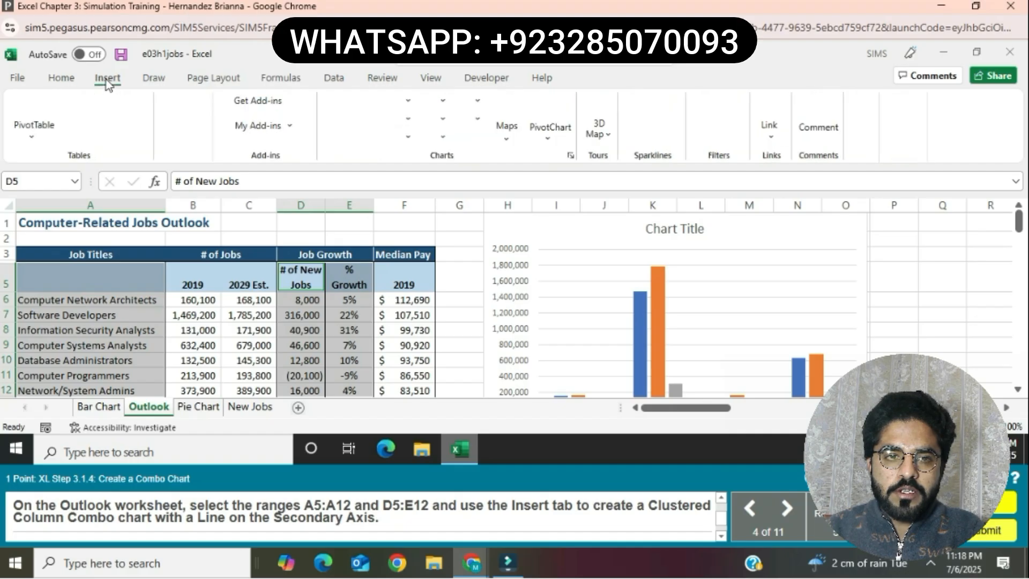
left_click(571, 156)
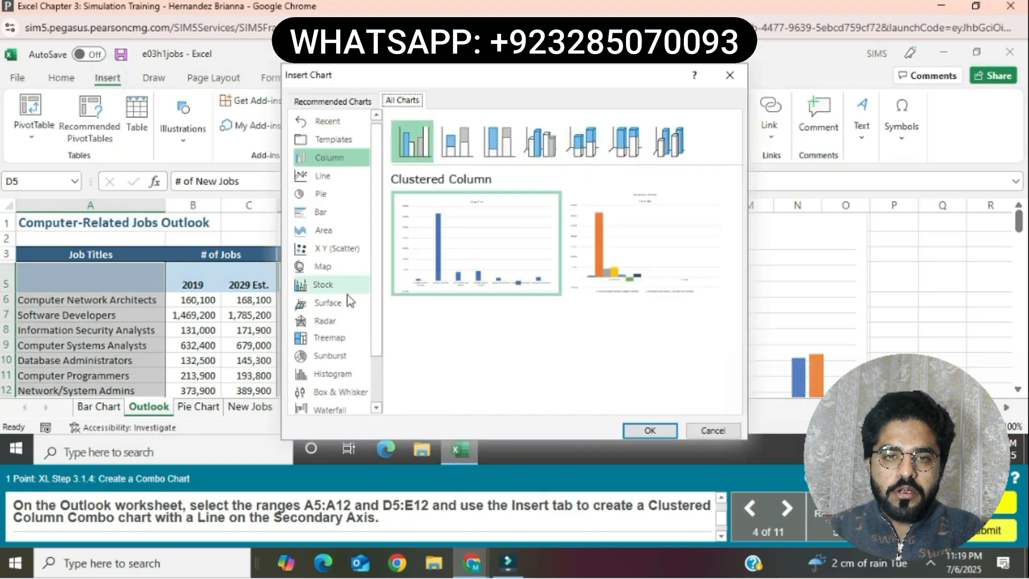
scroll(349, 300, "down", 3)
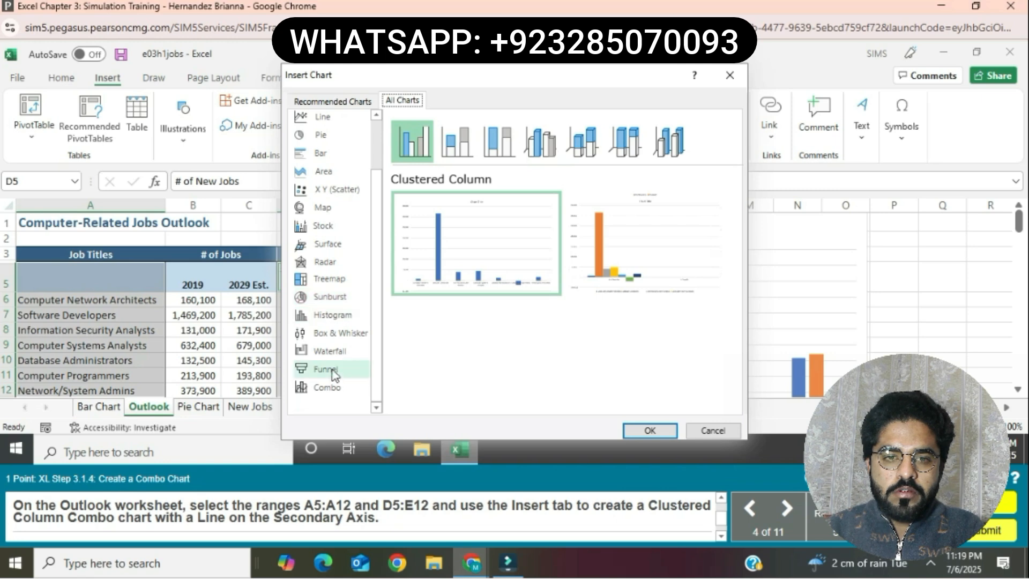
left_click(329, 389)
left_click(450, 157)
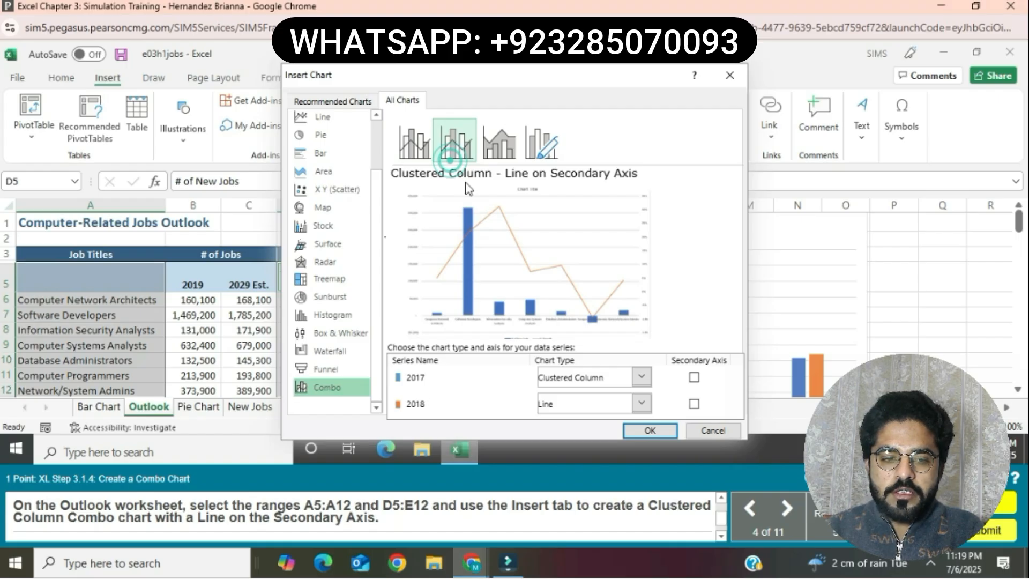
left_click(651, 430)
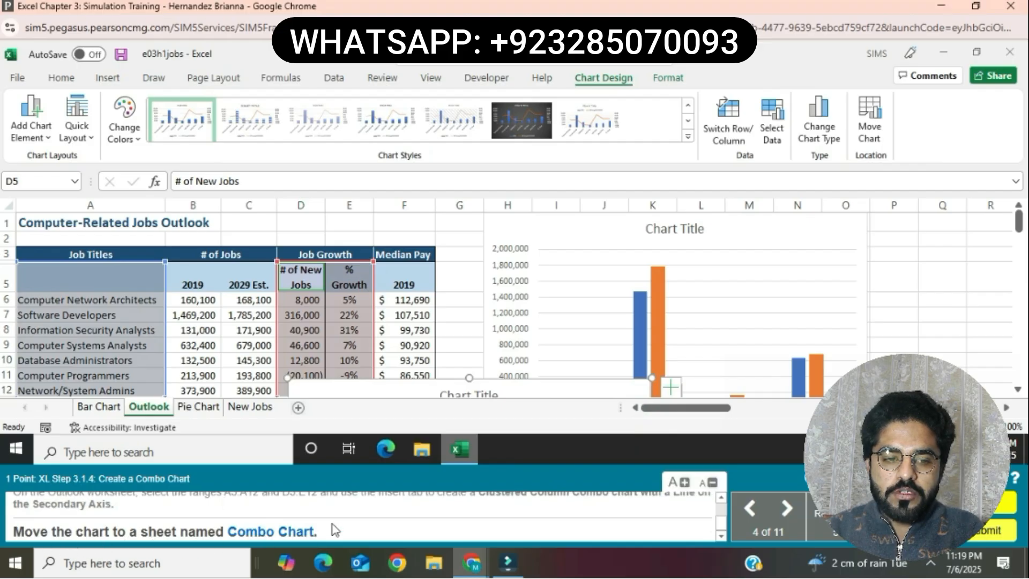
Step: Move the combo chart to a new chart sheet named Combo Chart
left_click(861, 130)
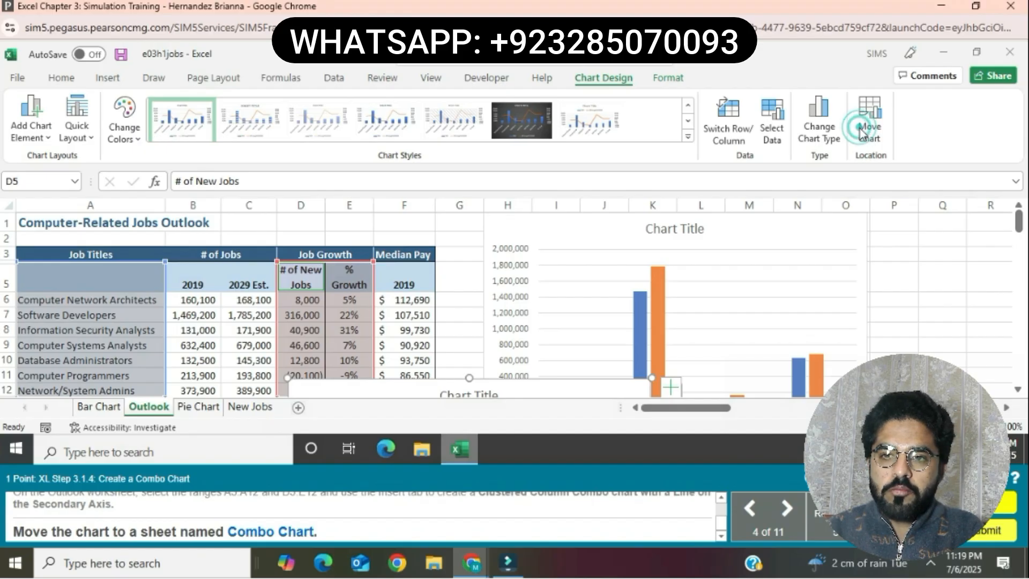
left_click(413, 237)
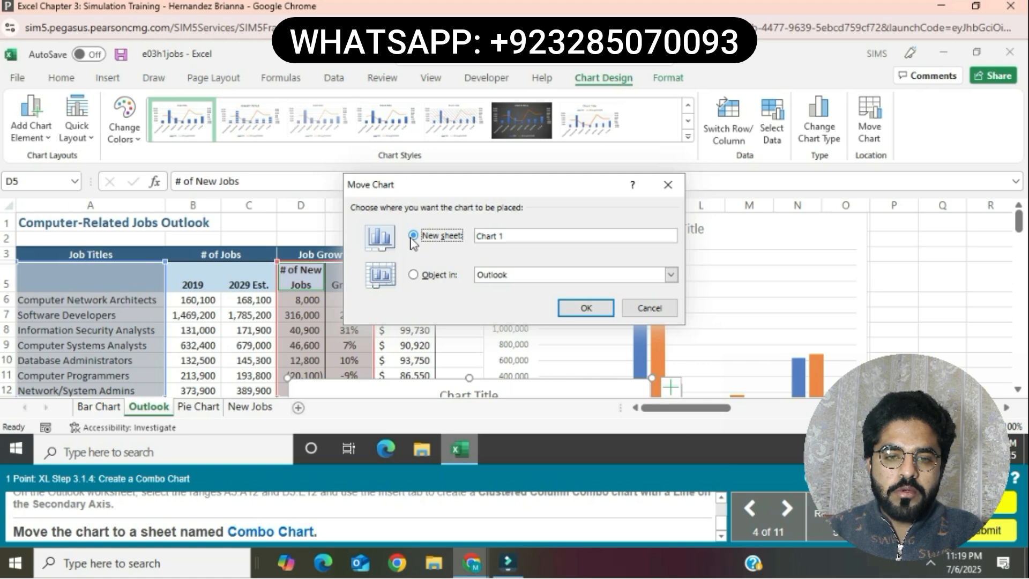
key("Tab")
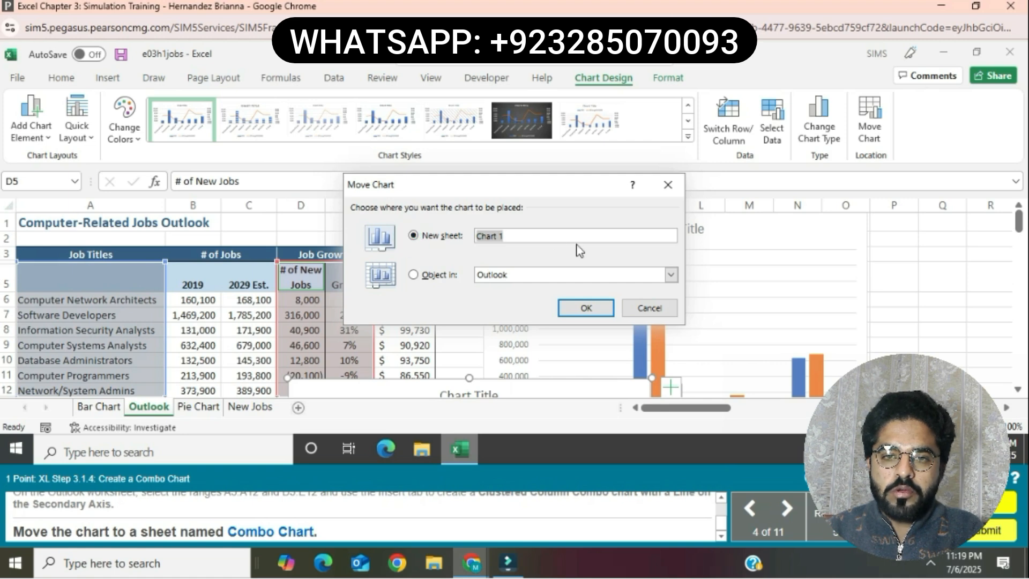
type("Combo ")
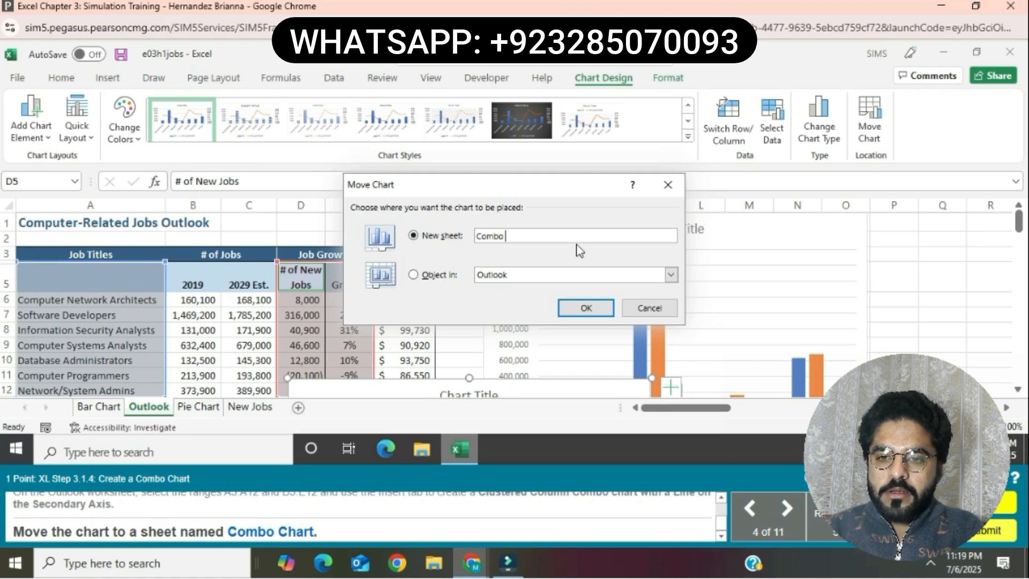
type("Chart")
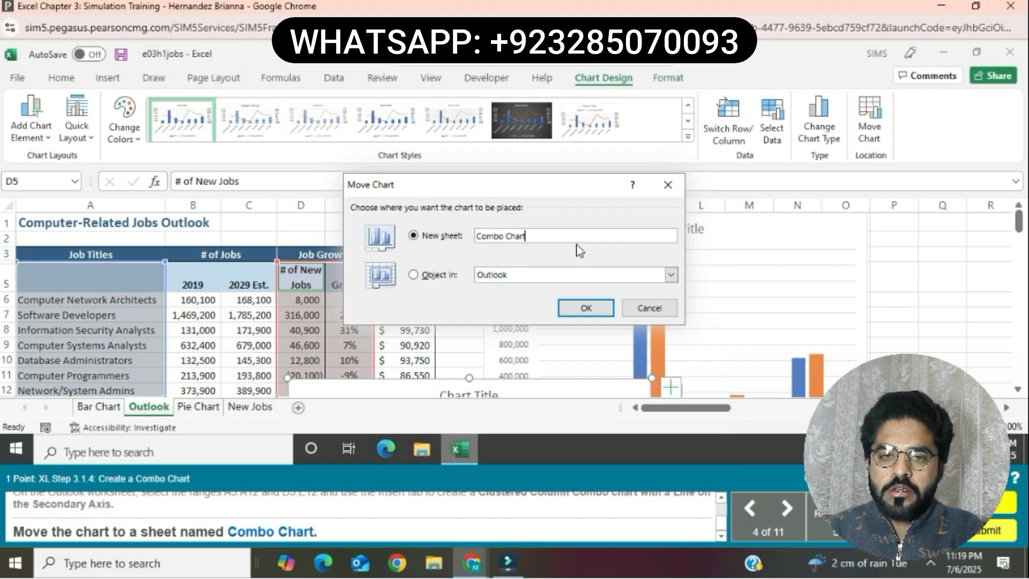
left_click(586, 308)
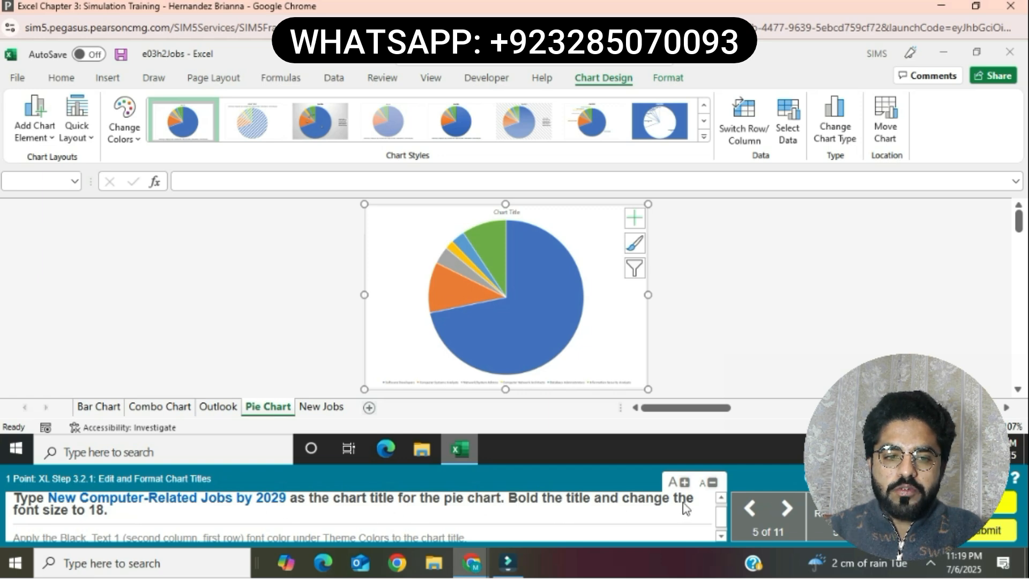
Step: Replace the pie chart's title text with New Computer-Related Jobs by 2029
left_click(507, 213)
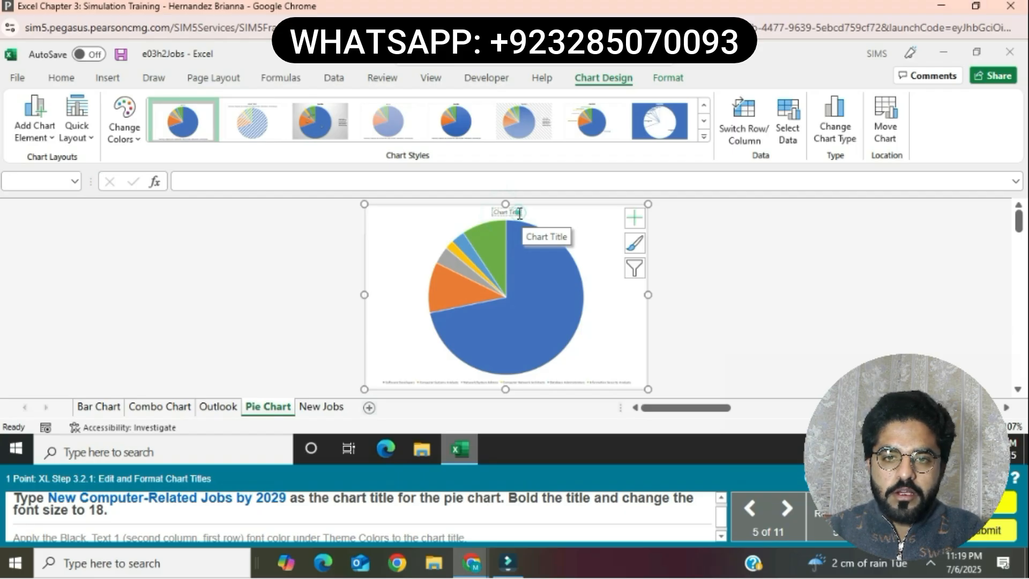
left_click(522, 213)
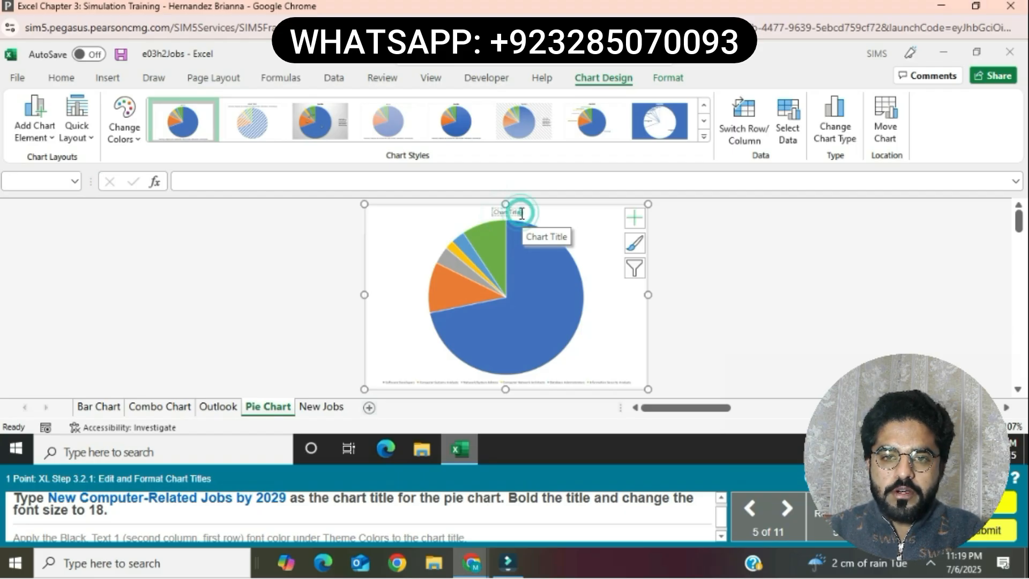
key("BackSpace")
key("BackSpace")
key("BackSpace")
key("BackSpace")
key("BackSpace")
key("BackSpace")
key("BackSpace")
key("BackSpace")
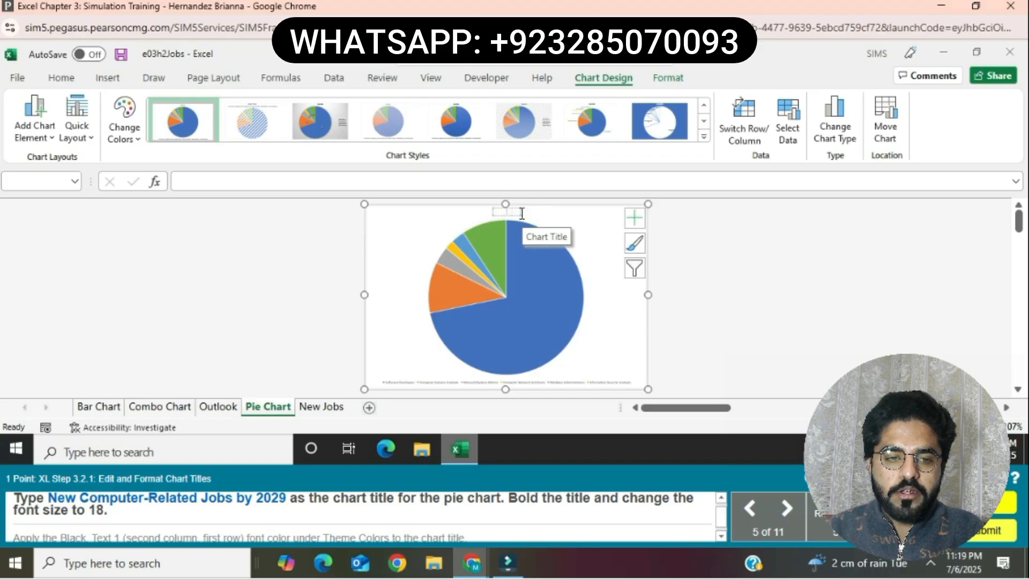
type("New Compu")
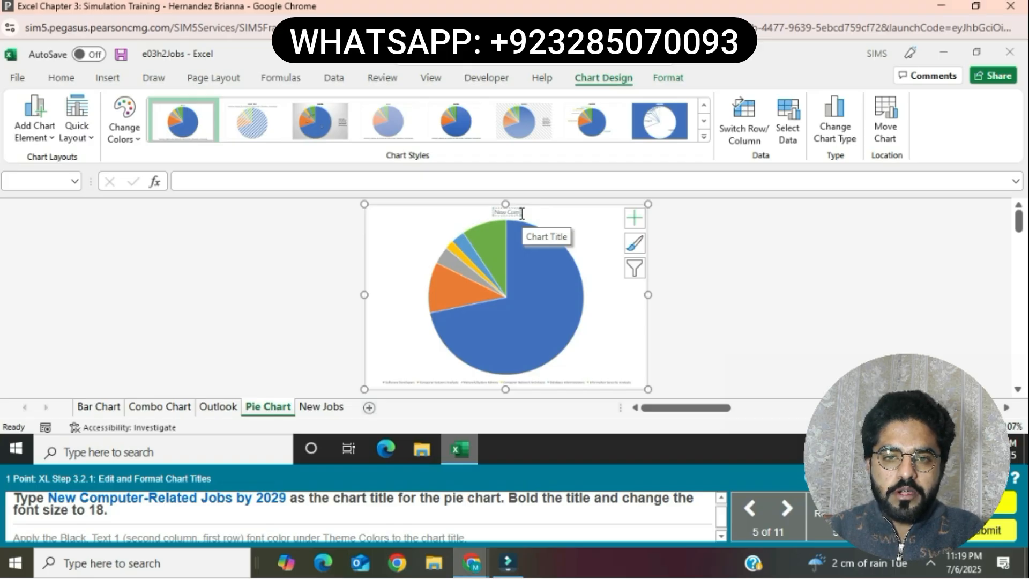
type("ter-Re")
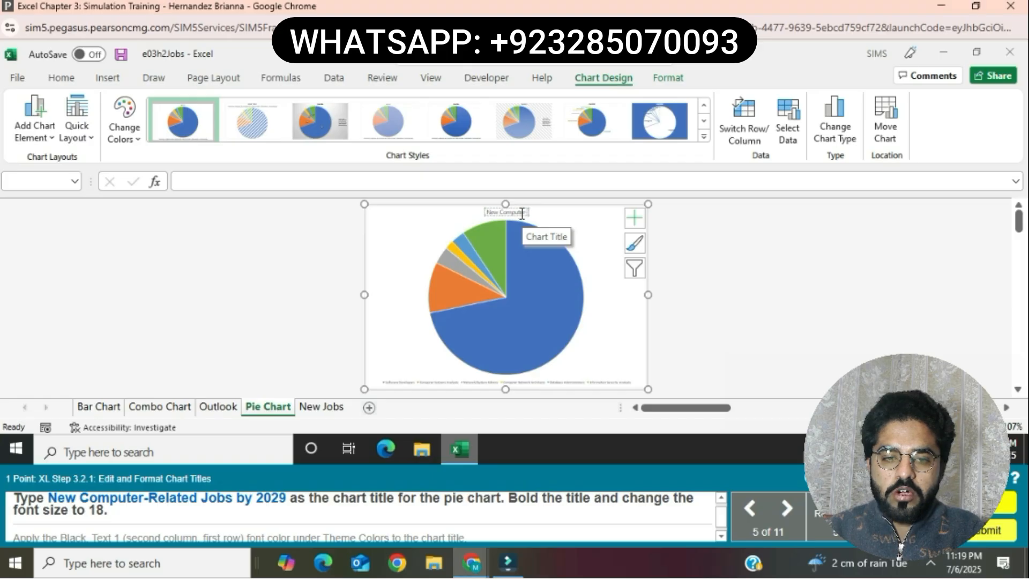
type("la")
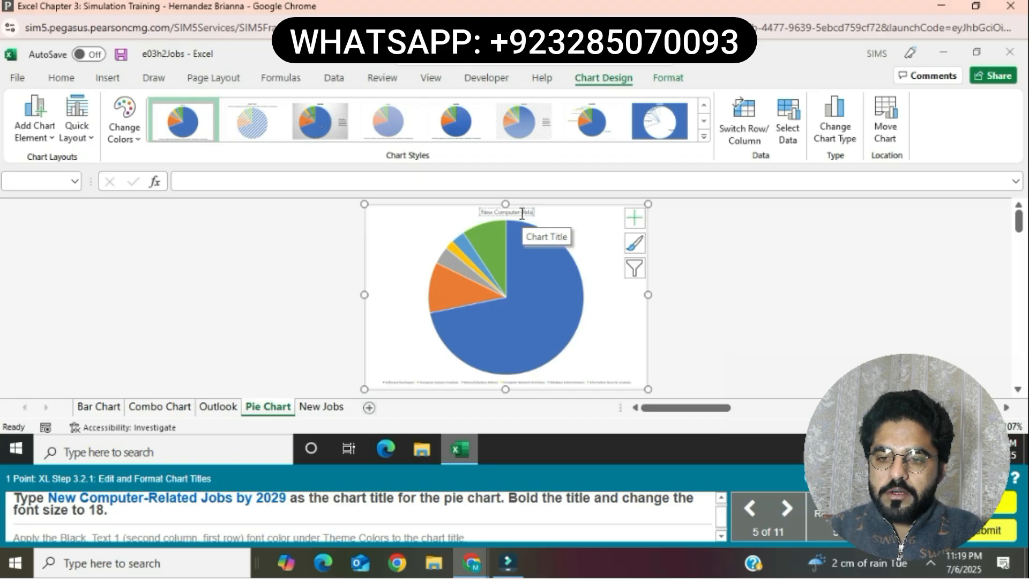
type("ted Jobs")
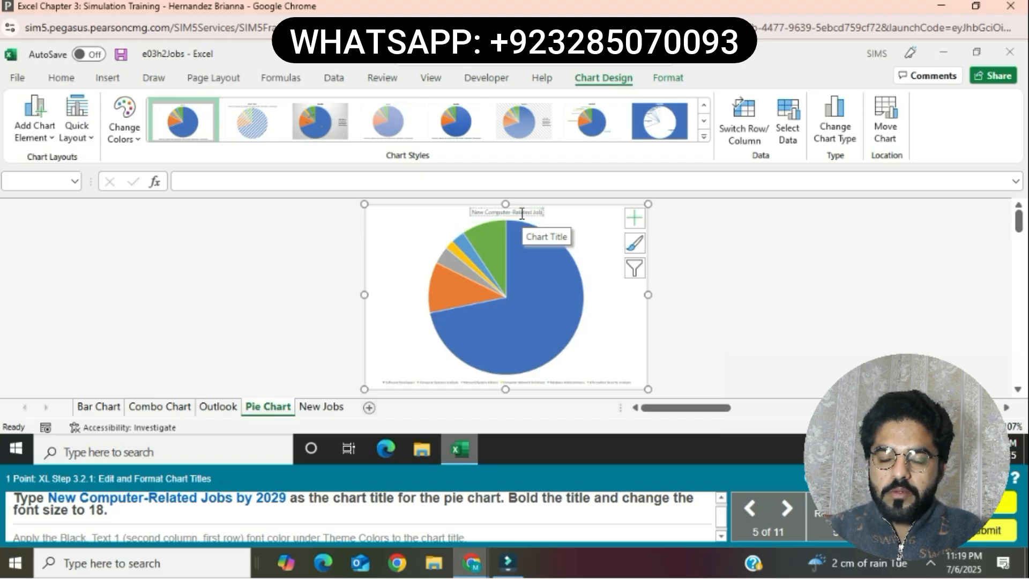
type(" by")
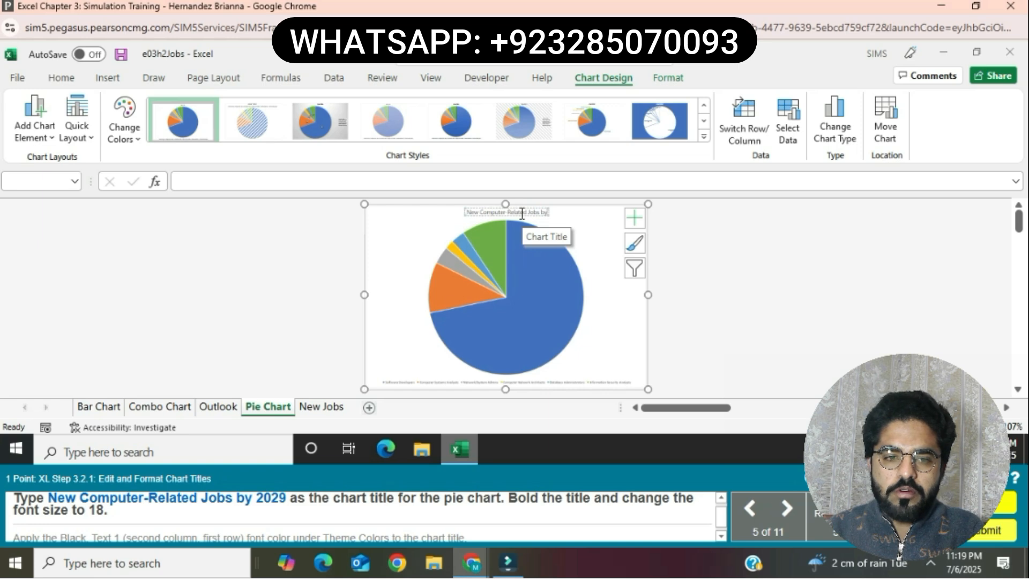
type(" 2029")
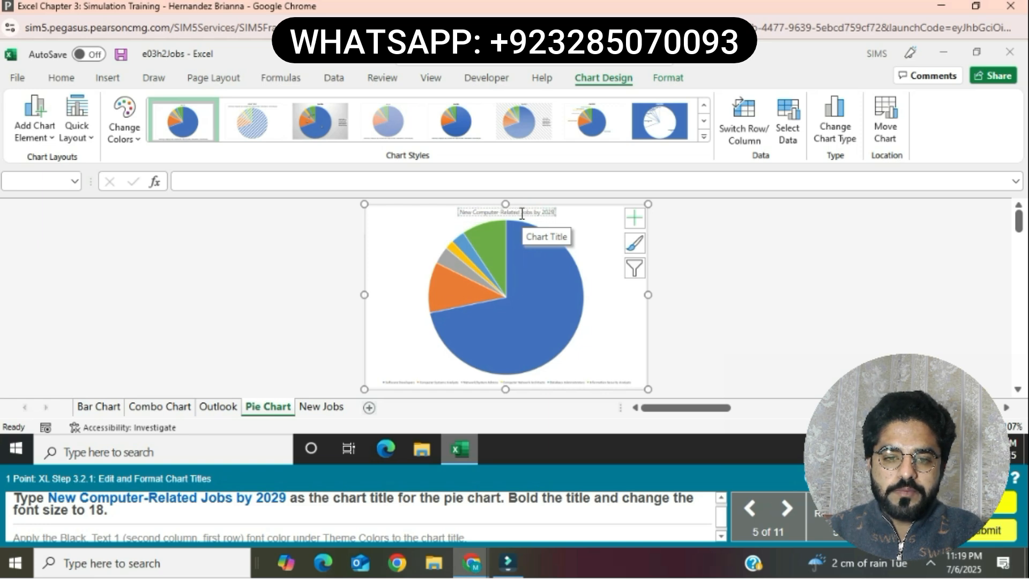
Step: Bold the pie chart's title and set its font size to 18
left_click(728, 272)
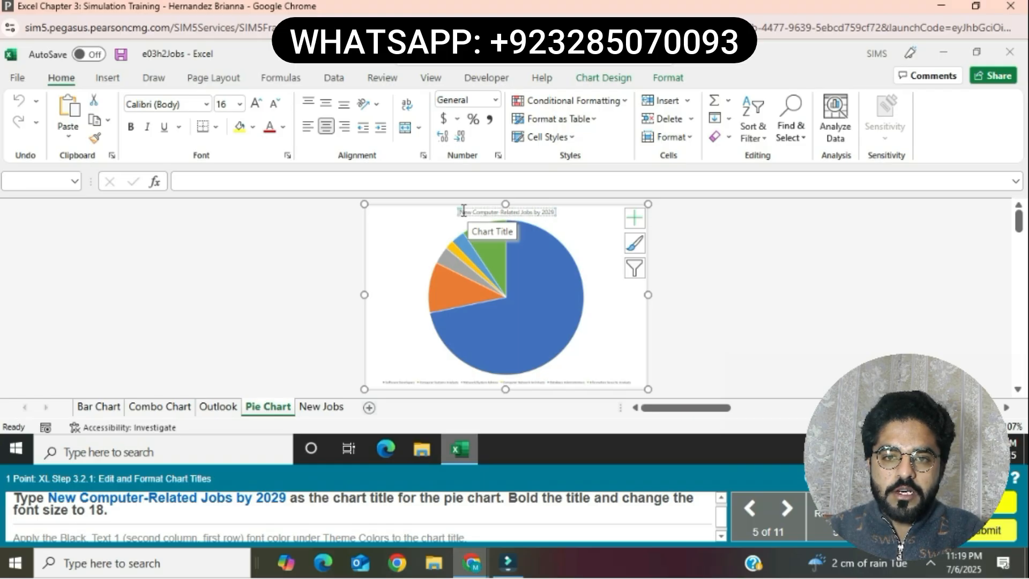
left_click_drag(462, 211, 556, 211)
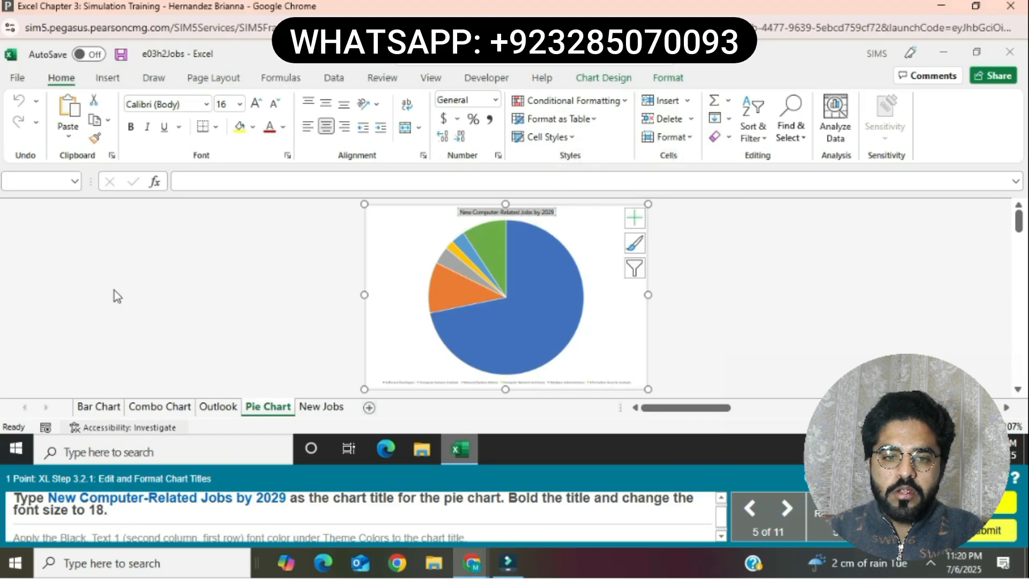
left_click(133, 127)
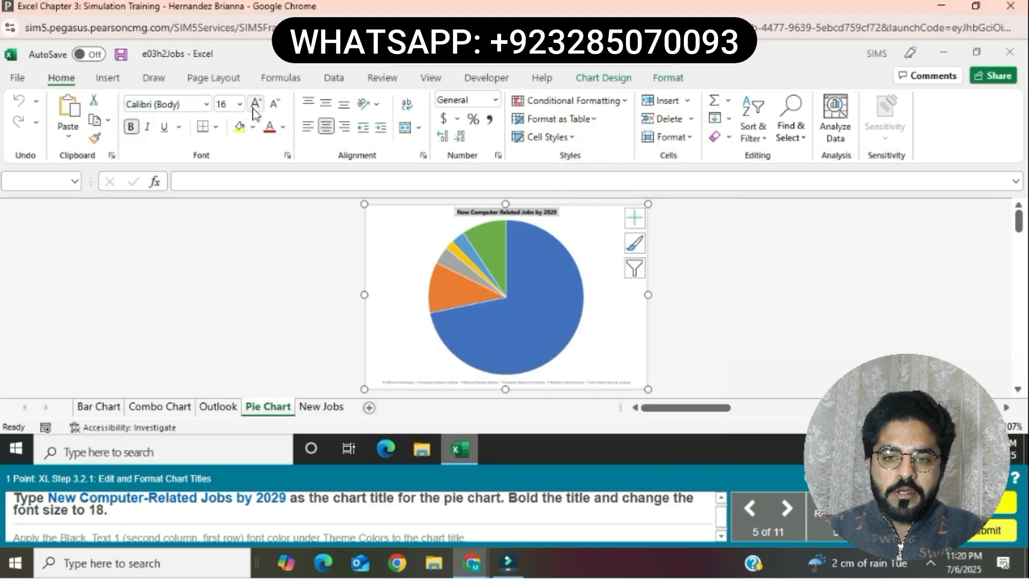
left_click(239, 104)
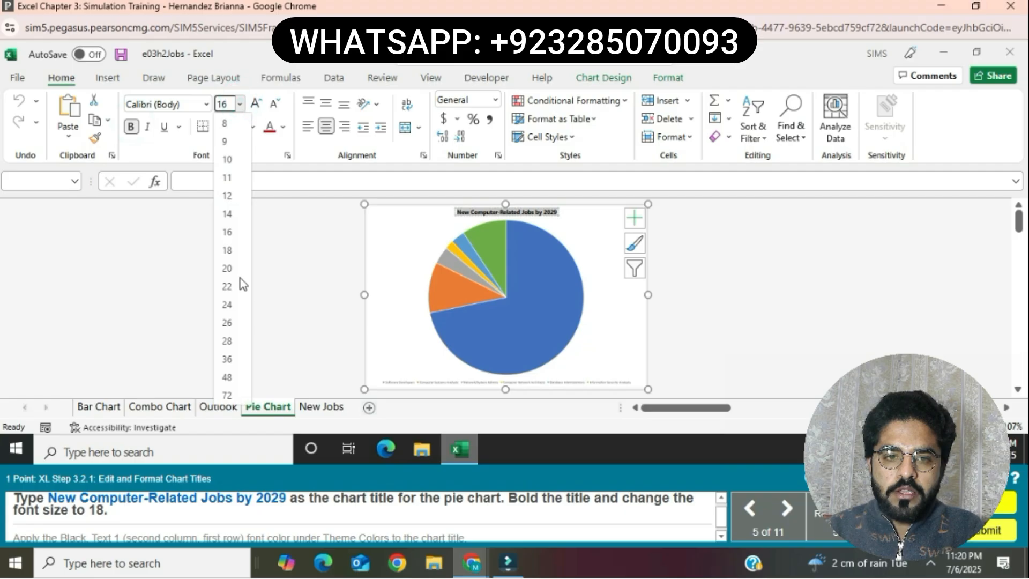
left_click(230, 250)
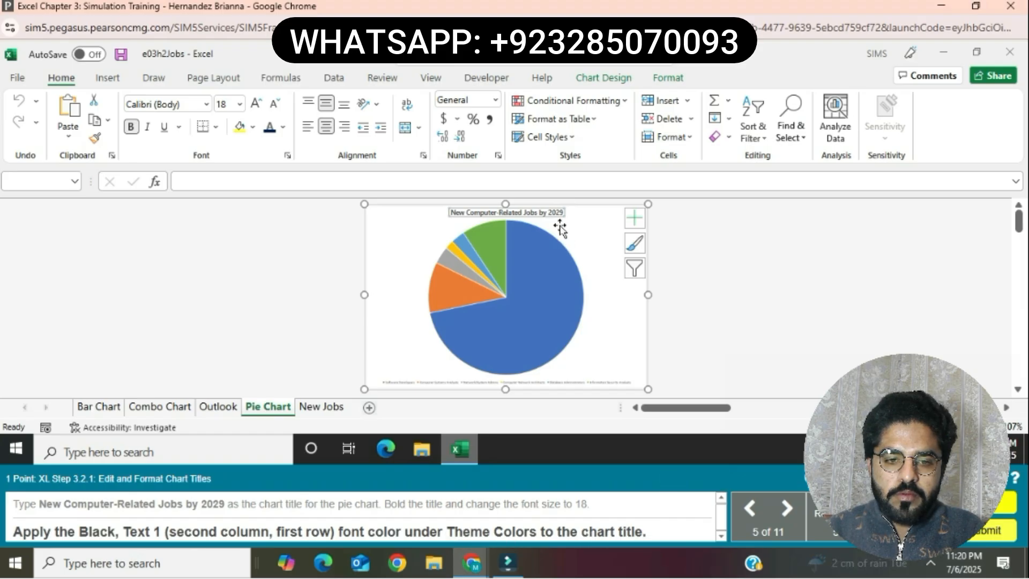
Step: Apply the Black, Text 1 theme font color to the pie chart's title
left_click(452, 209)
left_click_drag(452, 209, 572, 211)
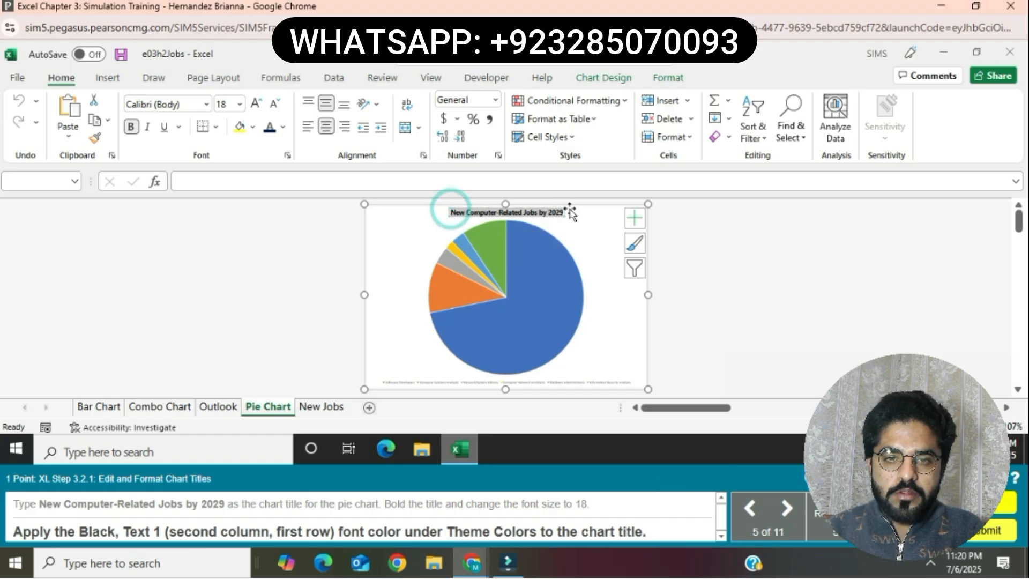
left_click(284, 127)
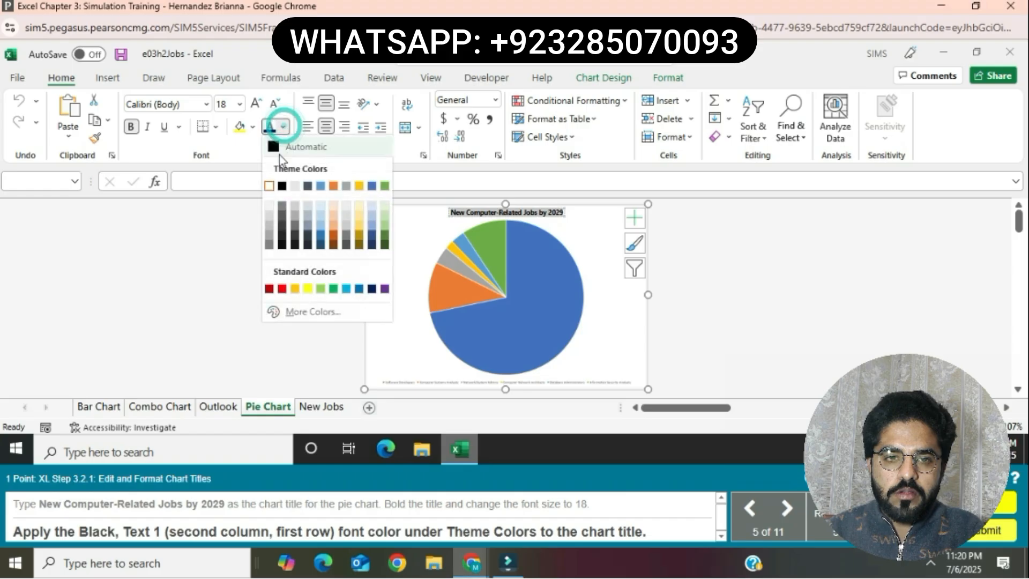
left_click(284, 184)
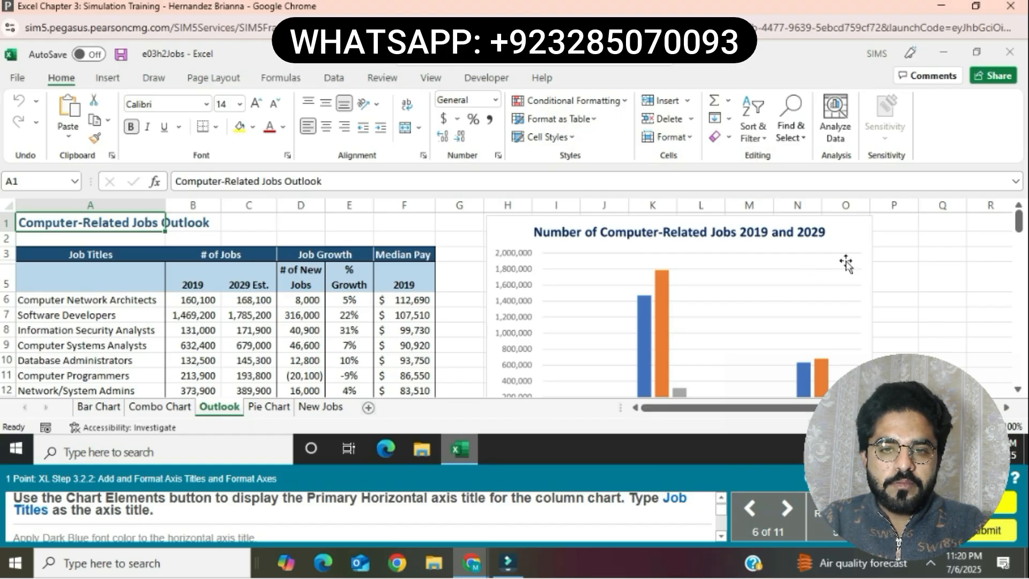
Step: Add a Primary Horizontal axis title to the column chart on the Outlook sheet
left_click(859, 220)
left_click(604, 78)
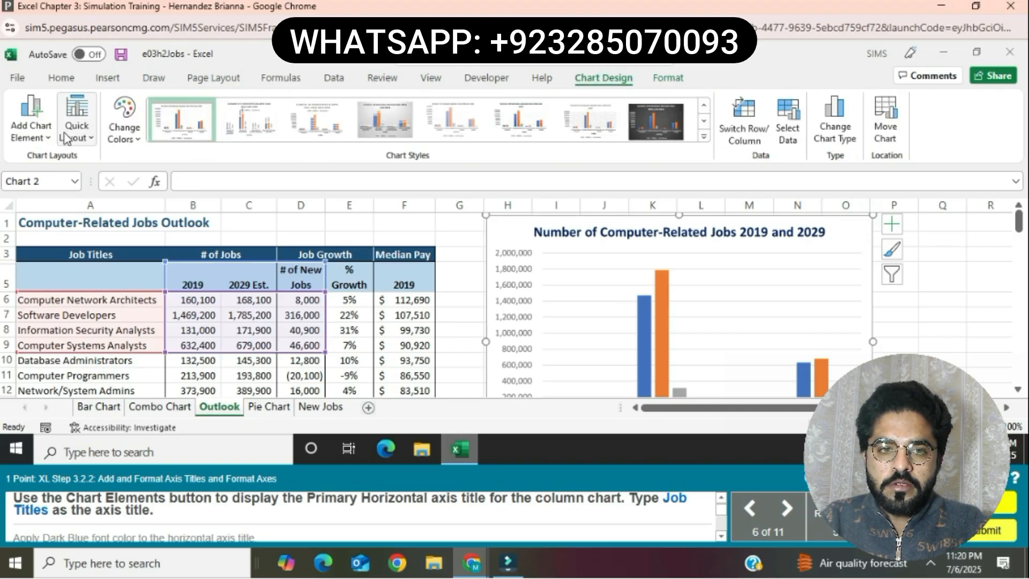
left_click(48, 135)
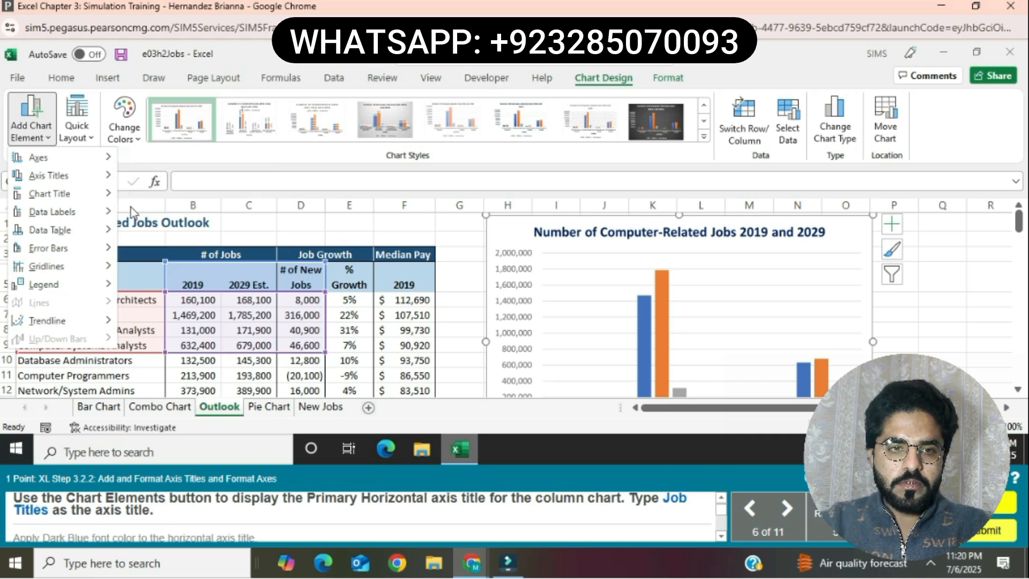
mouse_move(81, 175)
left_click(219, 186)
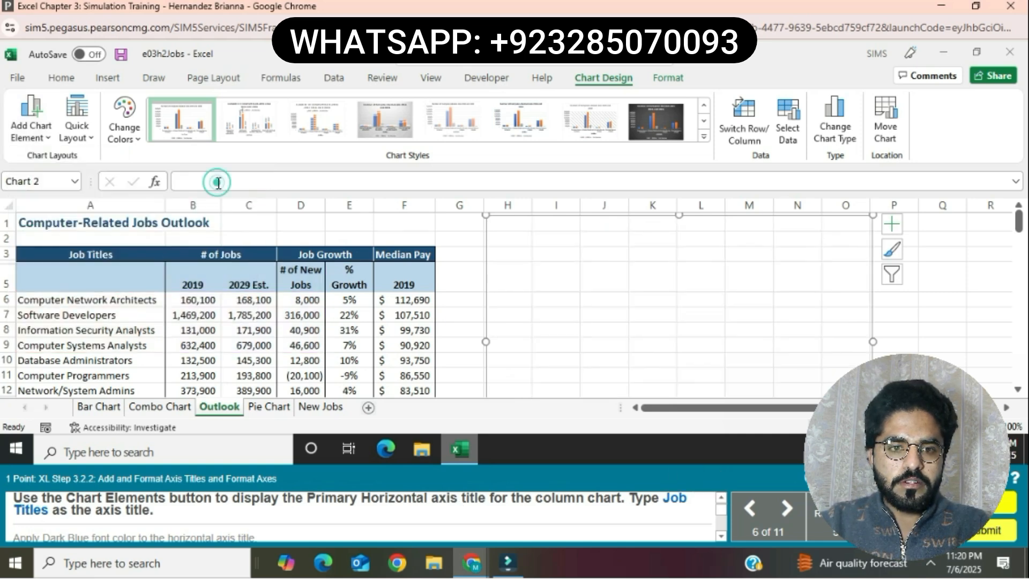
Step: Replace the column chart's horizontal axis title placeholder with Job Titles
left_click(721, 353)
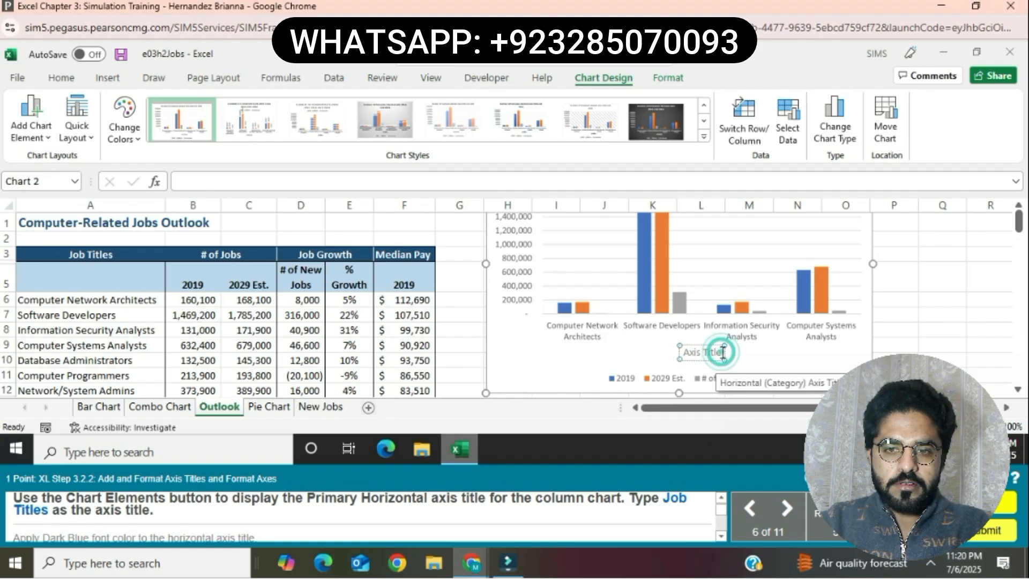
key("BackSpace")
key("BackSpace")
key("BackSpace")
key("BackSpace")
key("BackSpace")
key("BackSpace")
key("BackSpace")
key("BackSpace")
key("BackSpace")
key("BackSpace")
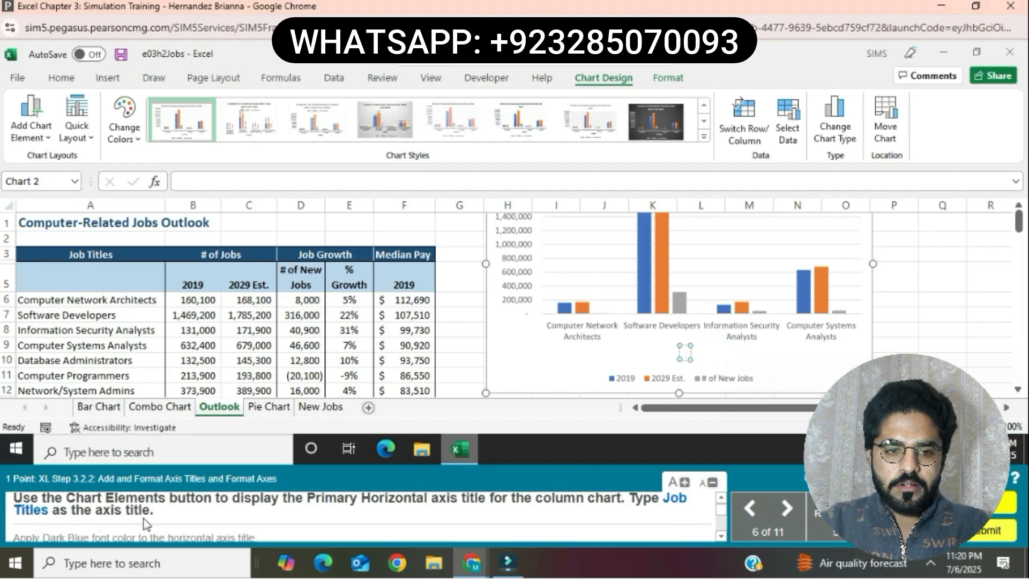
type("b")
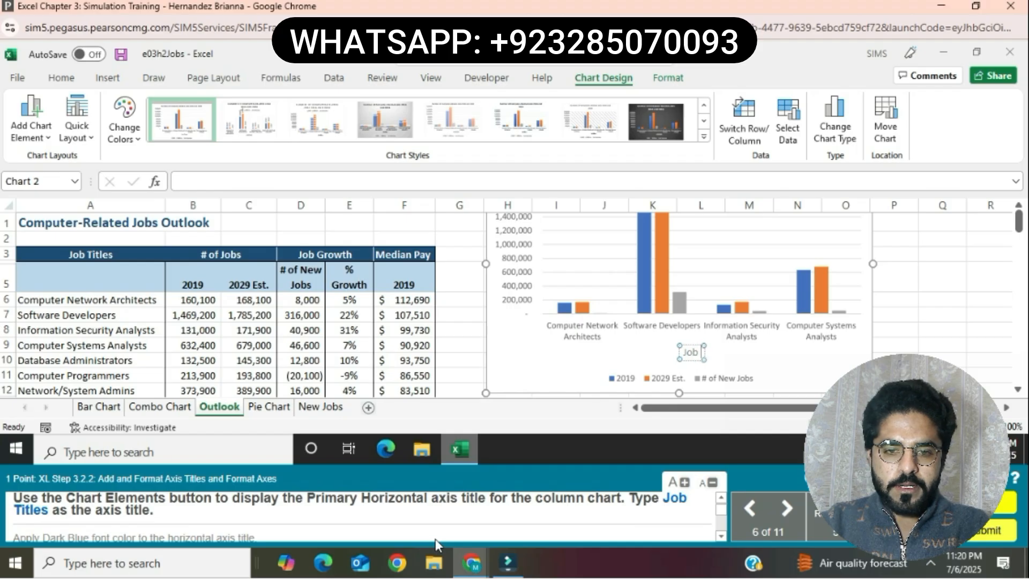
type(" Titles")
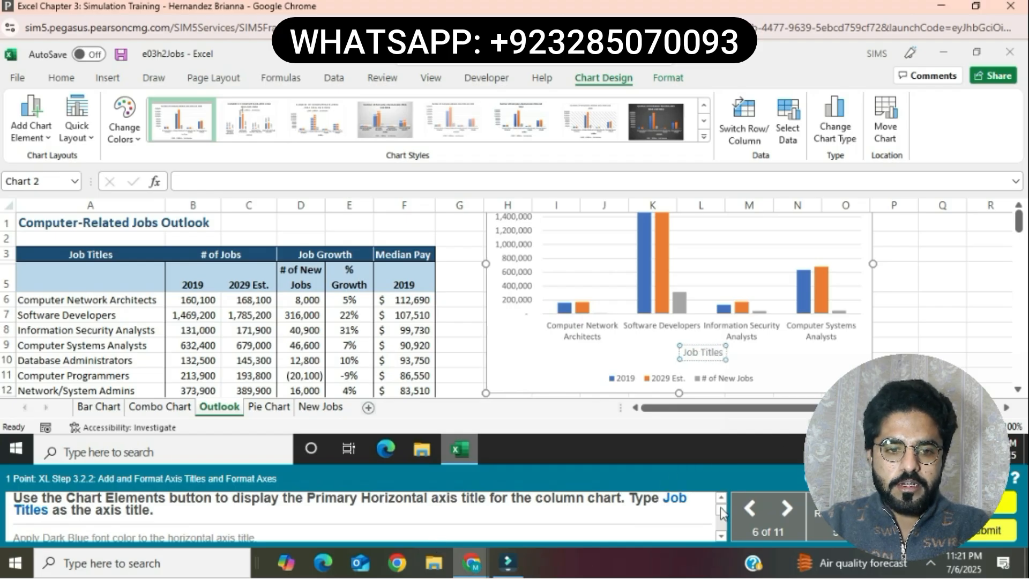
left_click(940, 357)
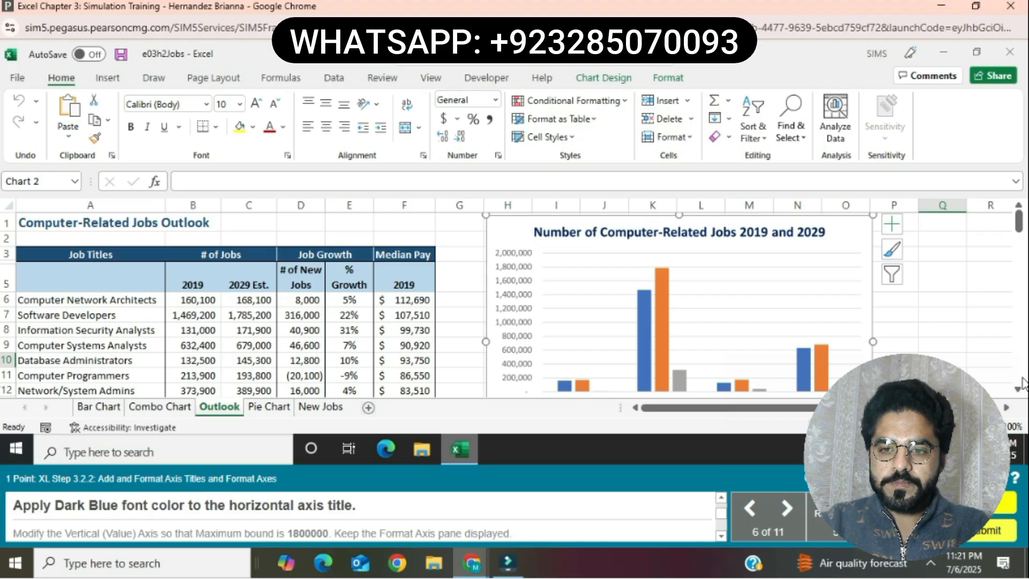
Step: Apply the standard Dark Blue font color to the Job Titles axis title
scroll(1023, 383, "down", 1)
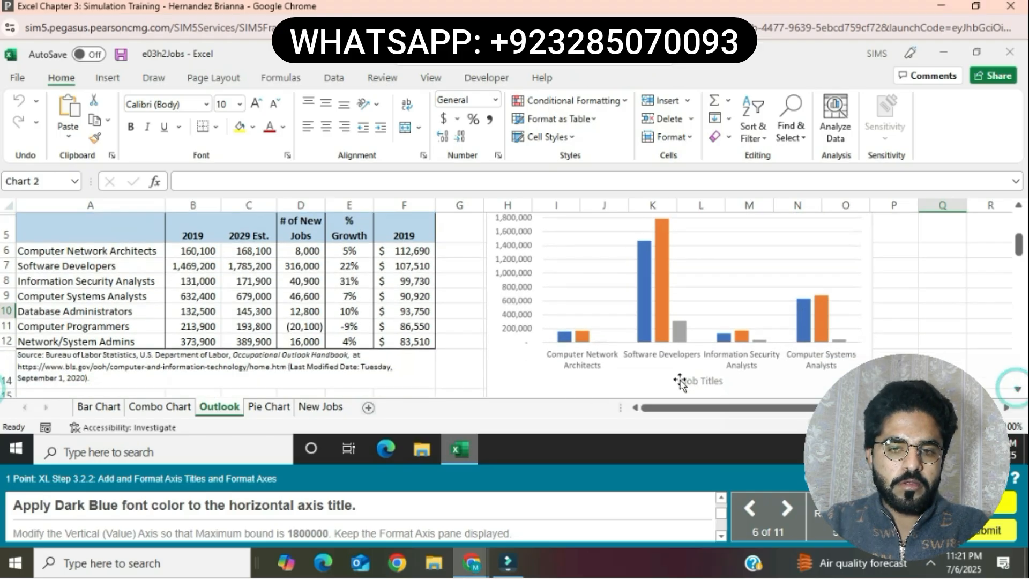
left_click(680, 382)
left_click_drag(682, 382, 737, 383)
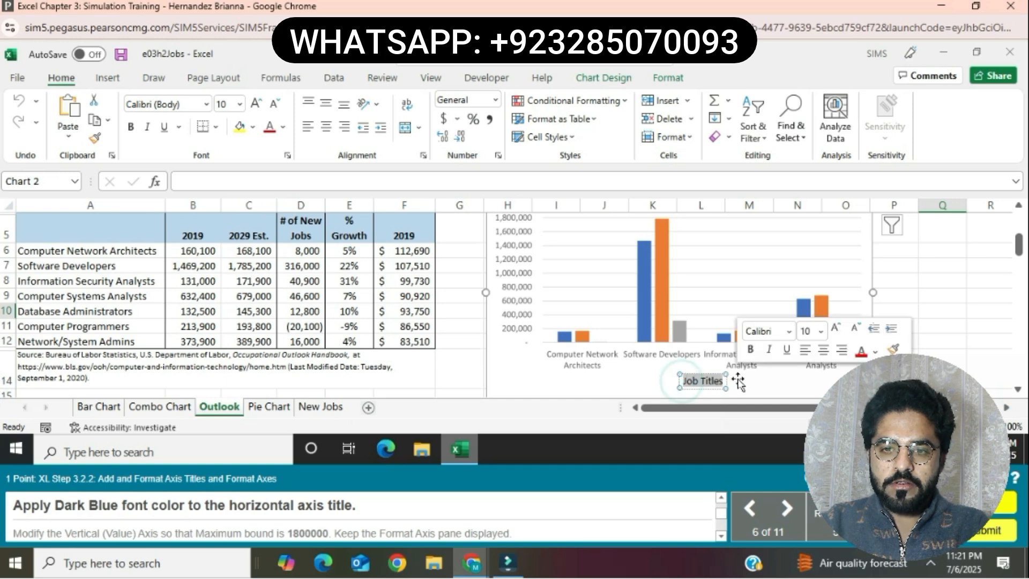
left_click(283, 127)
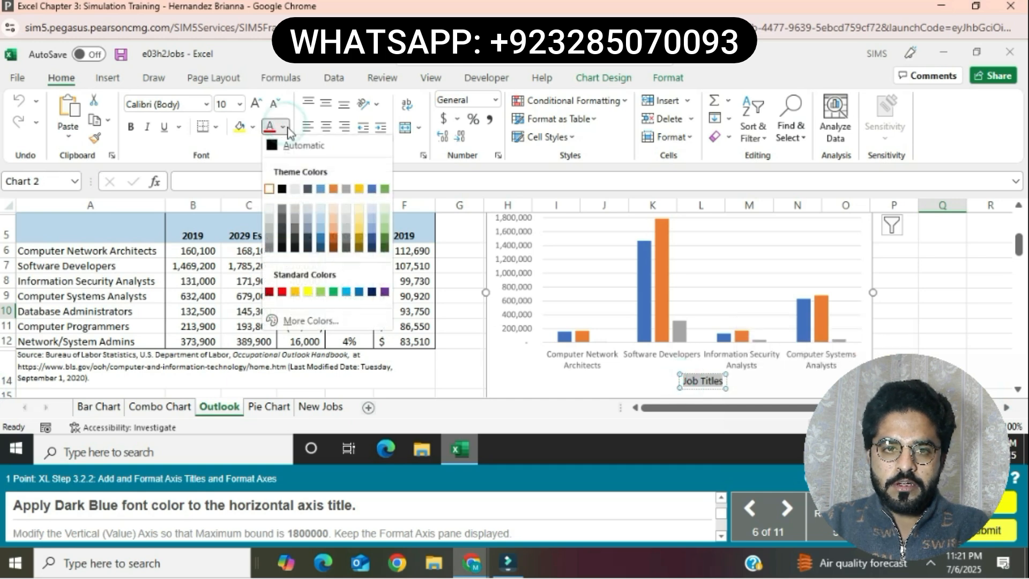
left_click(372, 293)
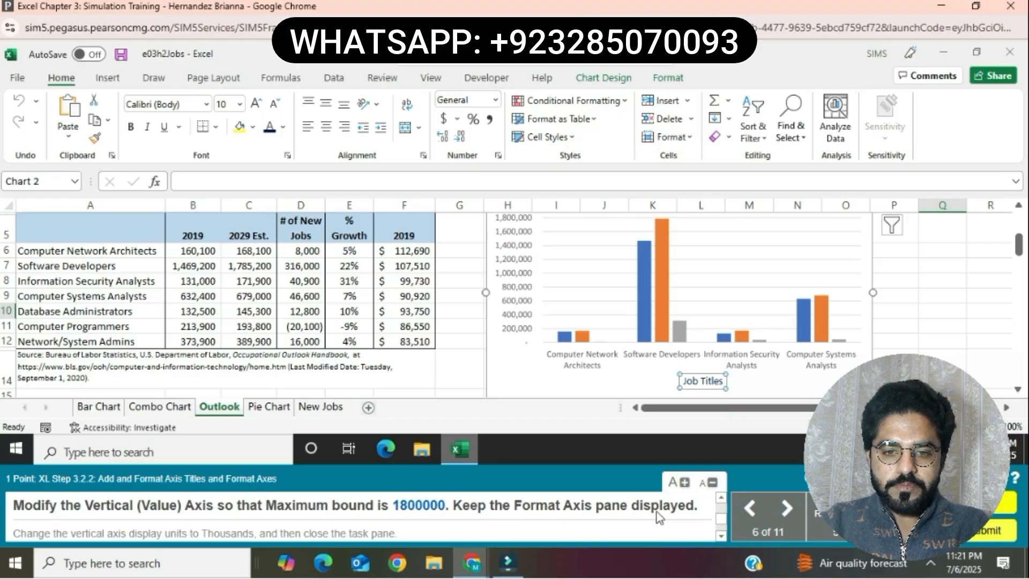
Step: Open the formatting options for the column chart's vertical value axis and set its Maximum bound to 1800000
right_click(513, 320)
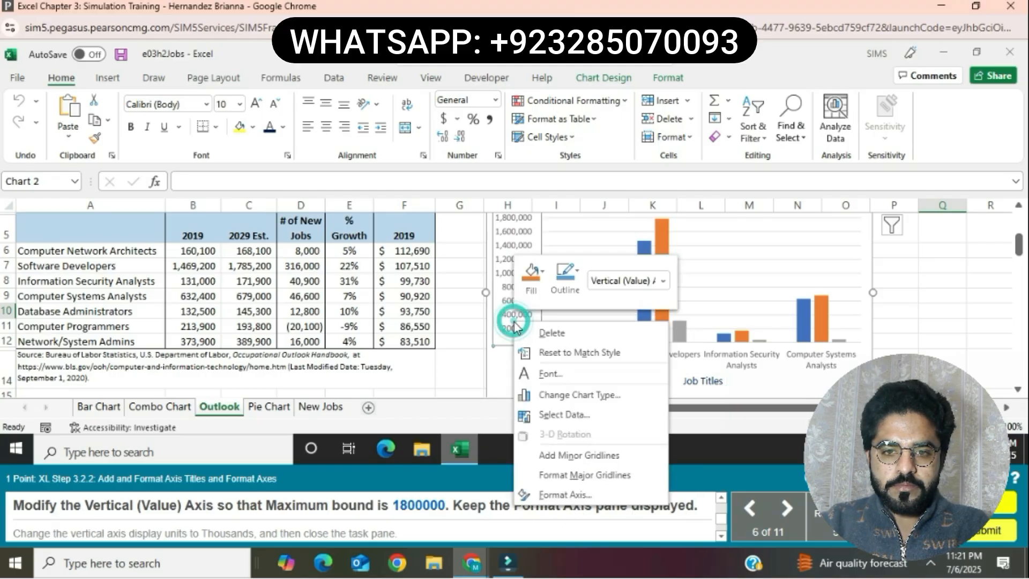
left_click(584, 496)
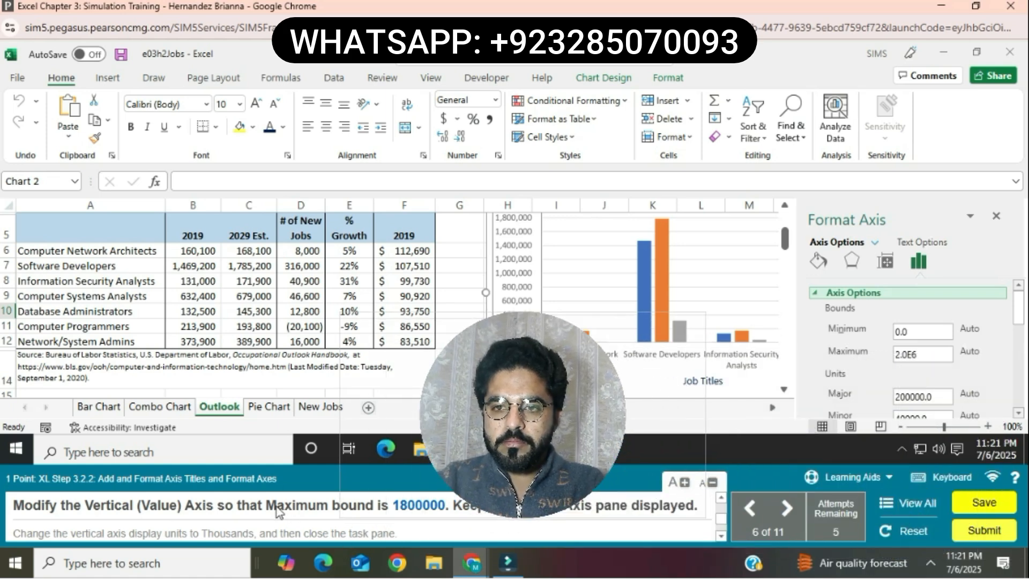
left_click(938, 357)
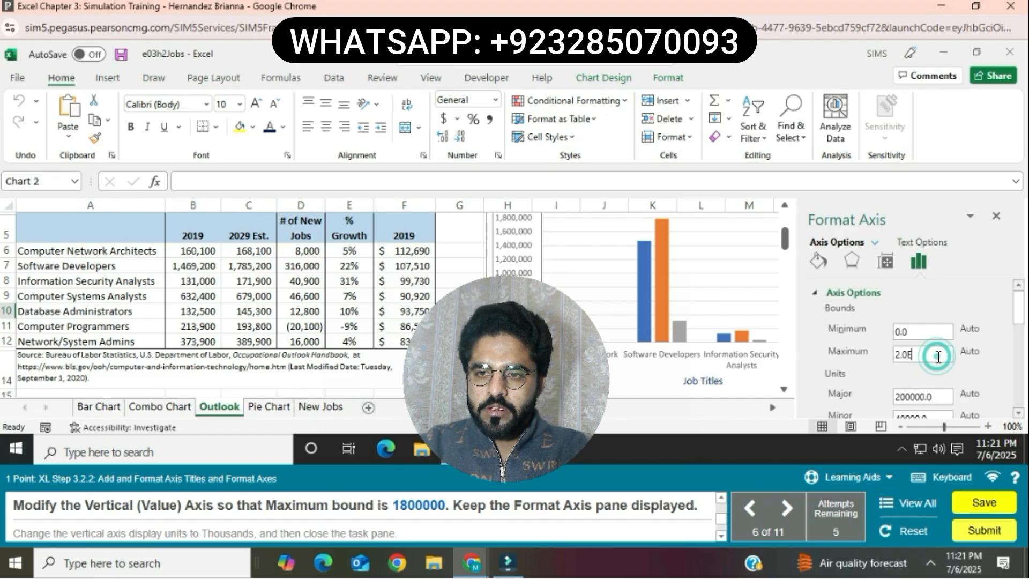
key("ctrl+a")
key("BackSpace")
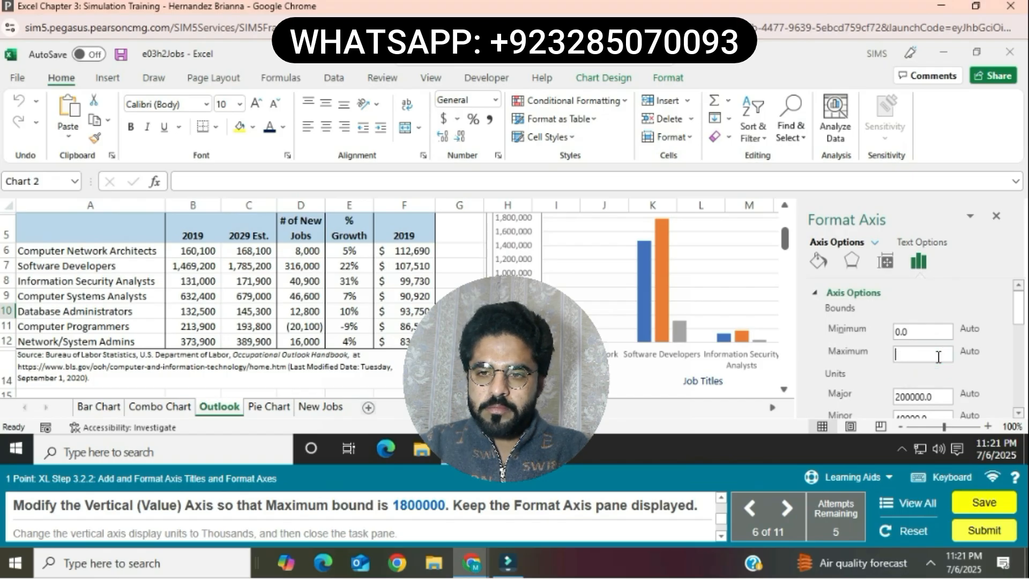
type("1800000")
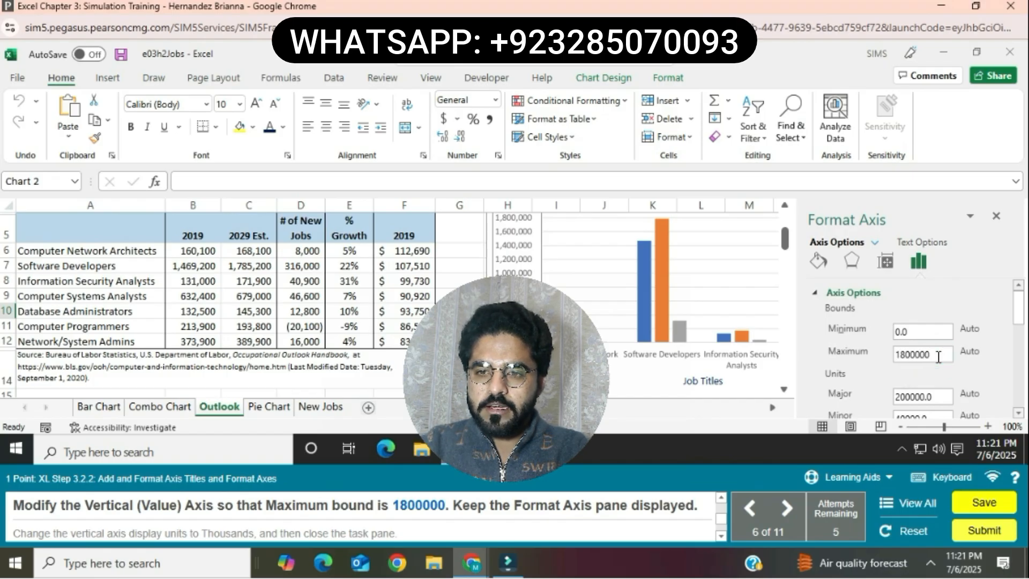
key("Return")
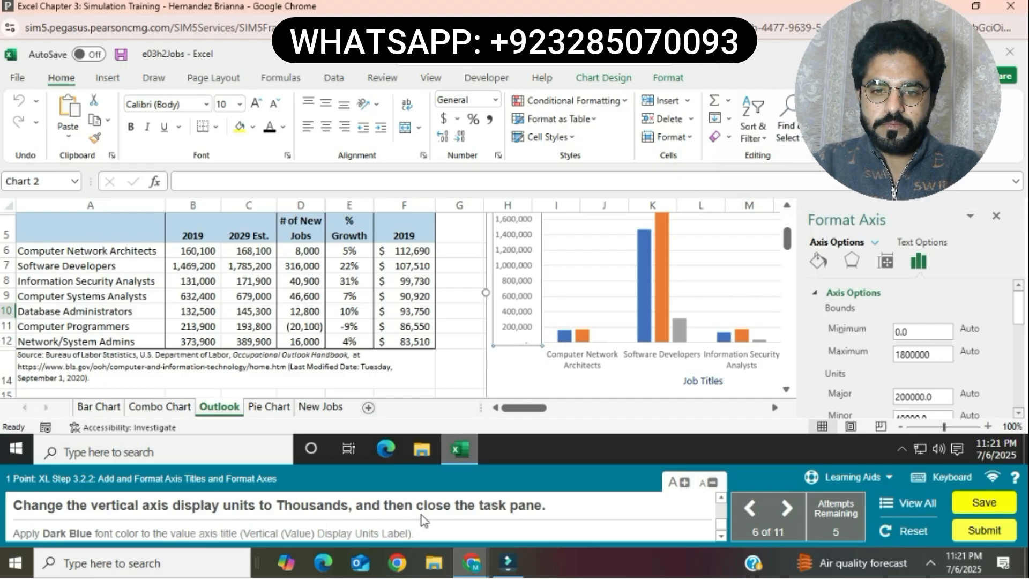
Step: Set the vertical axis display units to Thousands and close the Format Axis pane
scroll(885, 332, "down", 2)
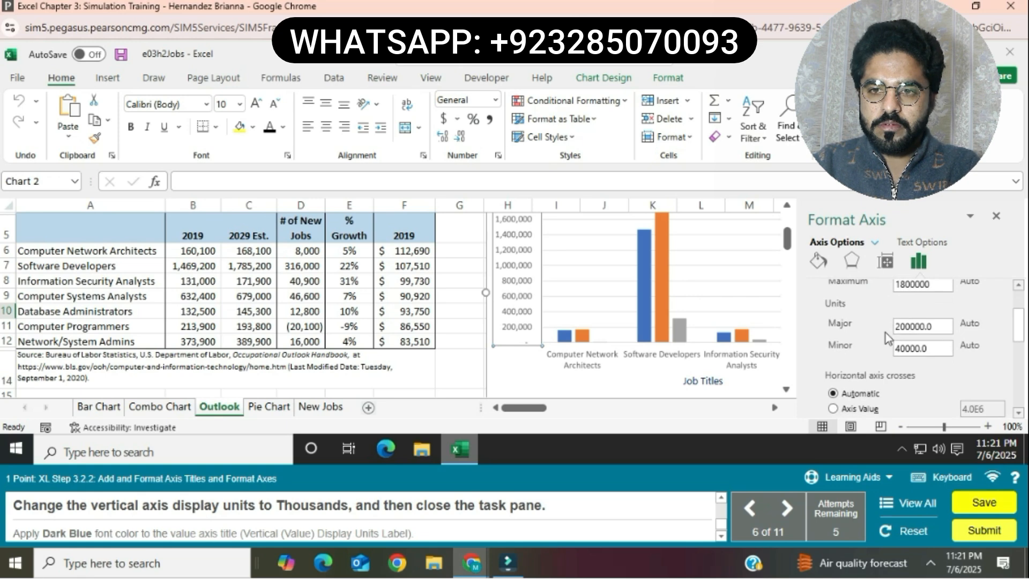
scroll(885, 332, "down", 3)
left_click(991, 317)
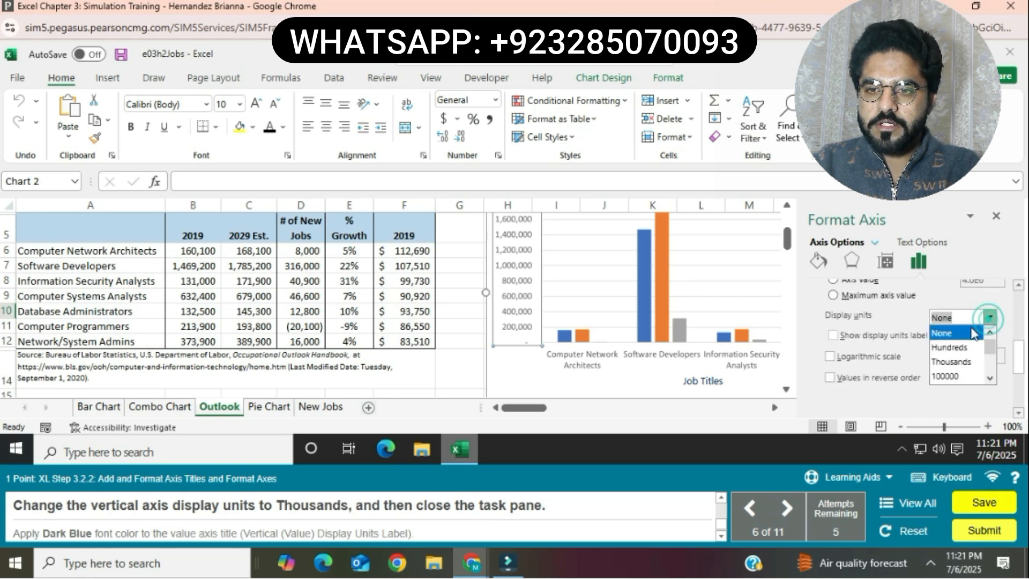
left_click(953, 362)
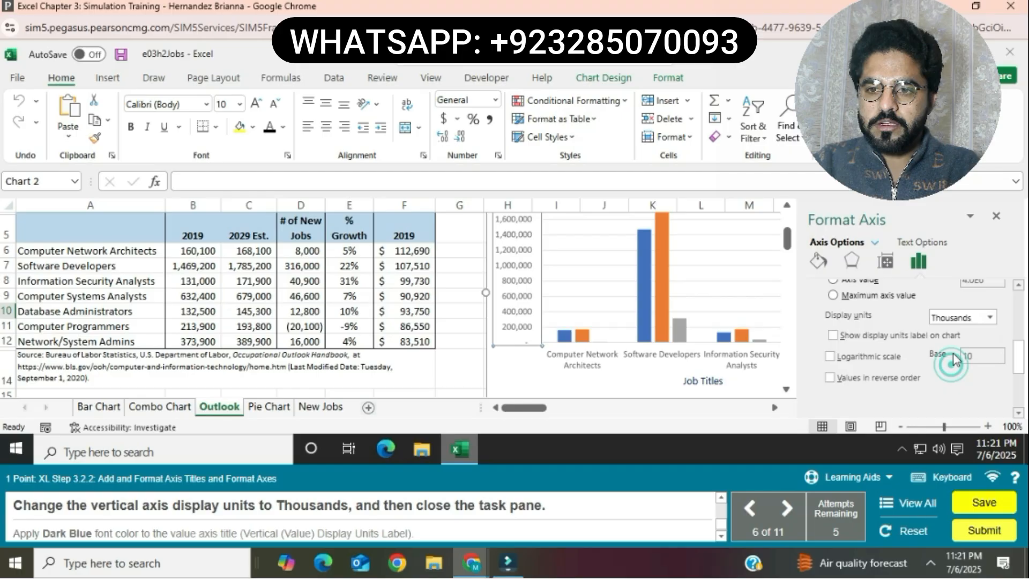
left_click(995, 217)
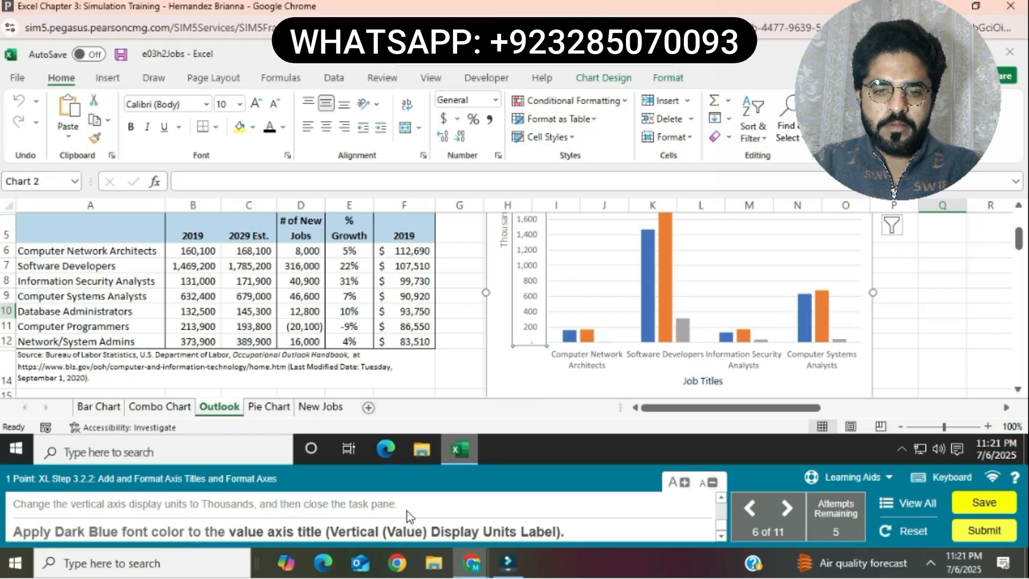
Step: Apply the standard Dark Blue font color to the column chart's vertical display units label, Thousands
left_click(506, 247)
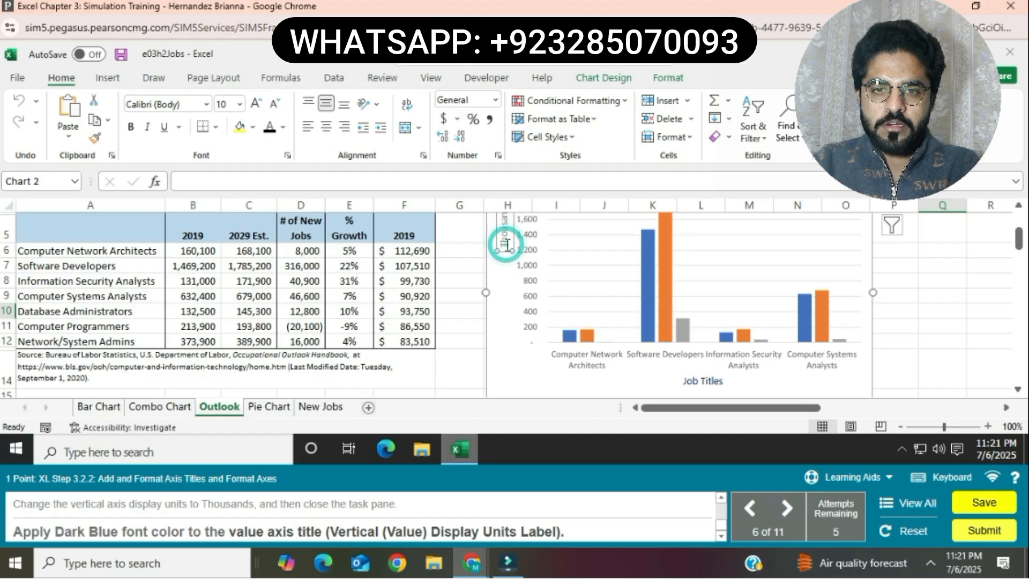
left_click(507, 248)
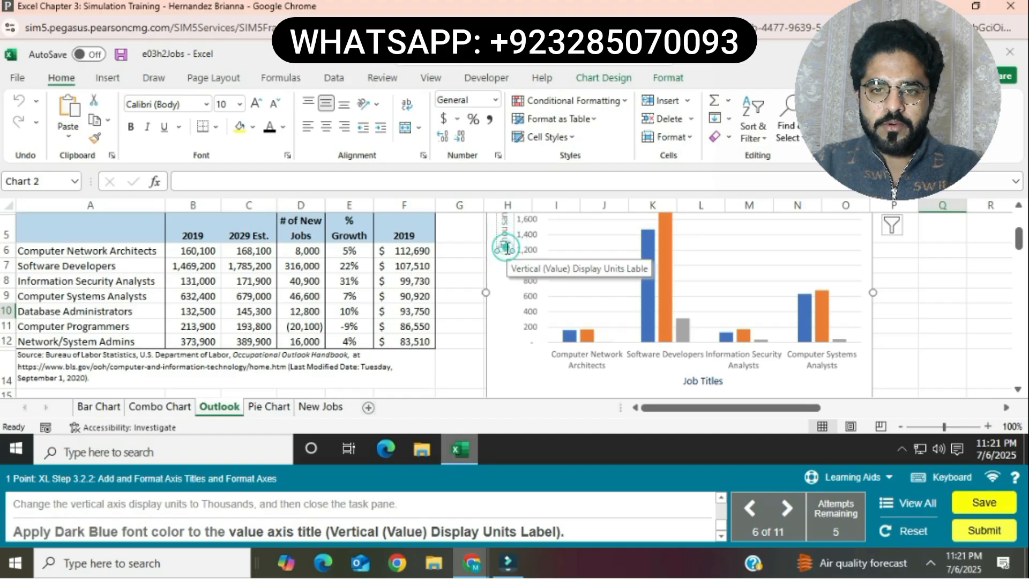
left_click_drag(507, 247, 508, 225)
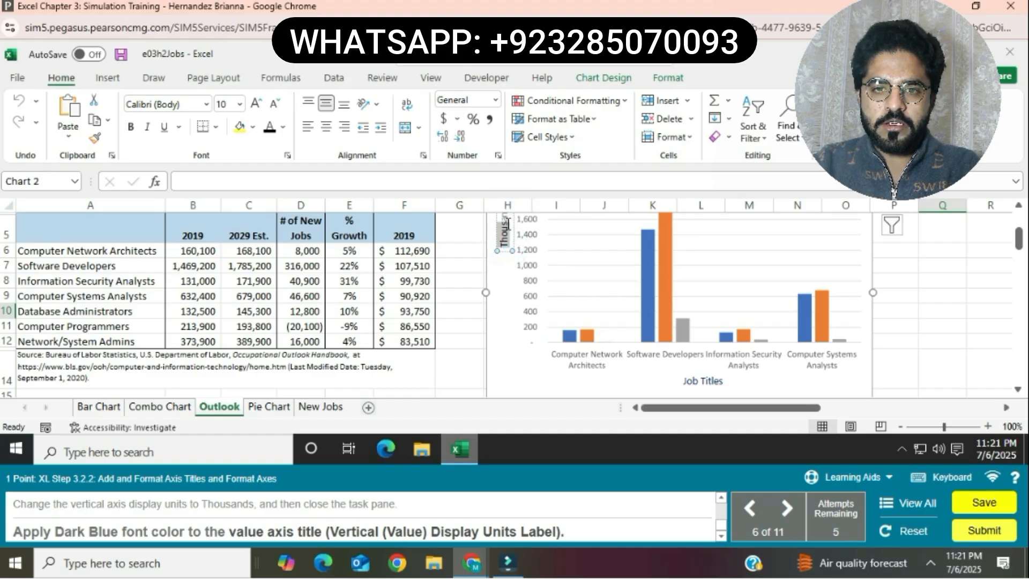
scroll(508, 228, "up", 1)
left_click(507, 247)
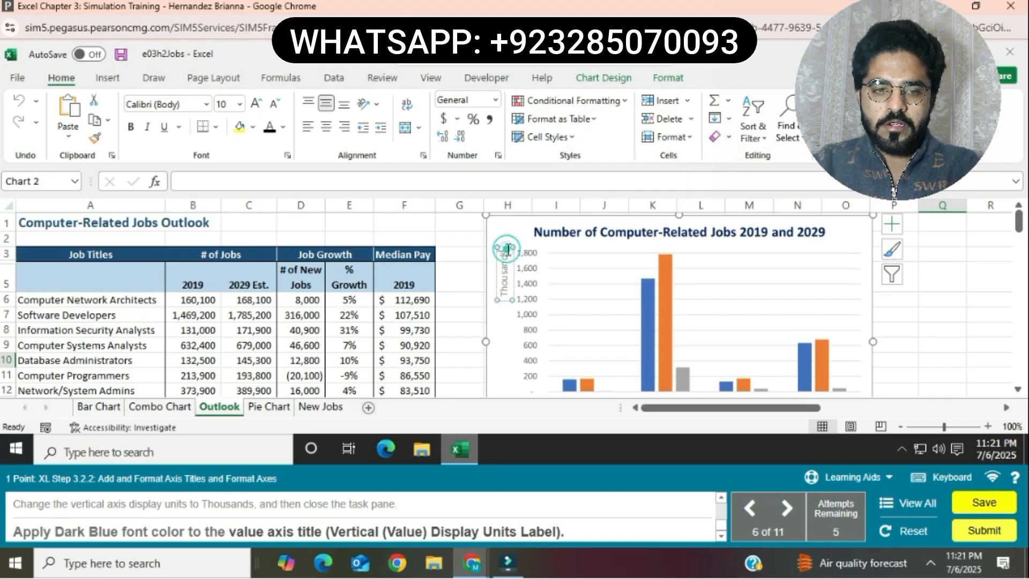
double_click(504, 295)
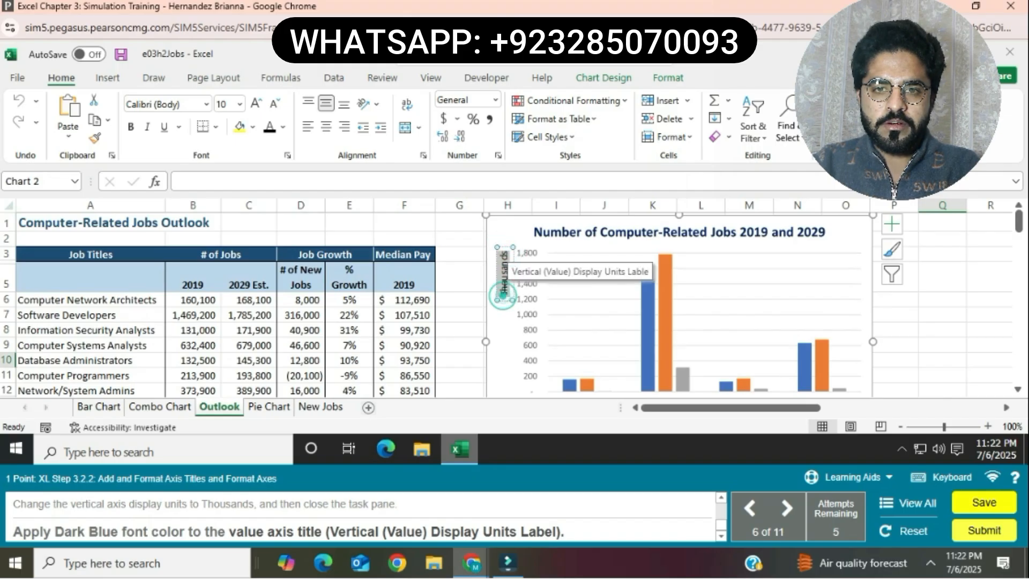
left_click(285, 127)
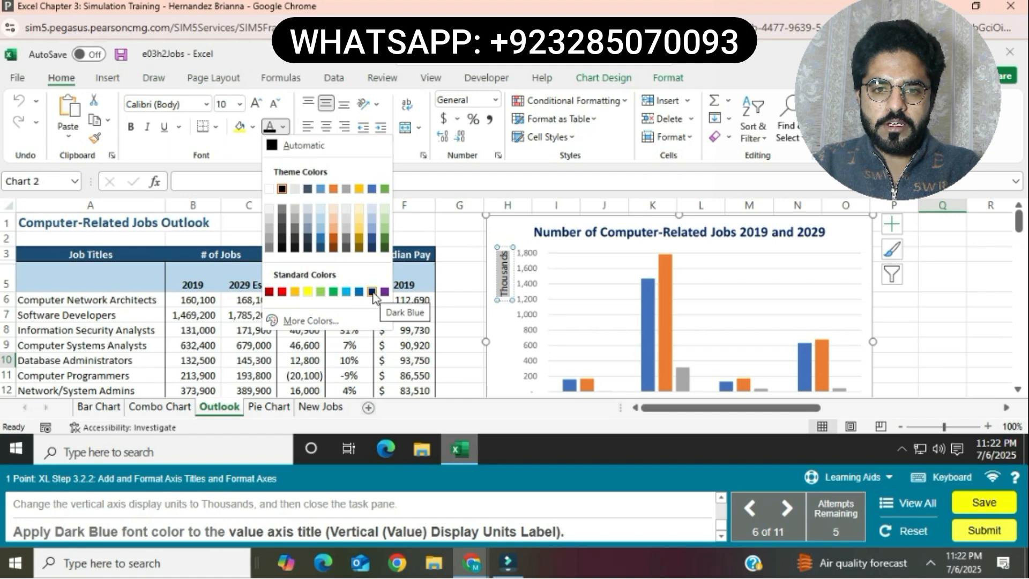
left_click(372, 292)
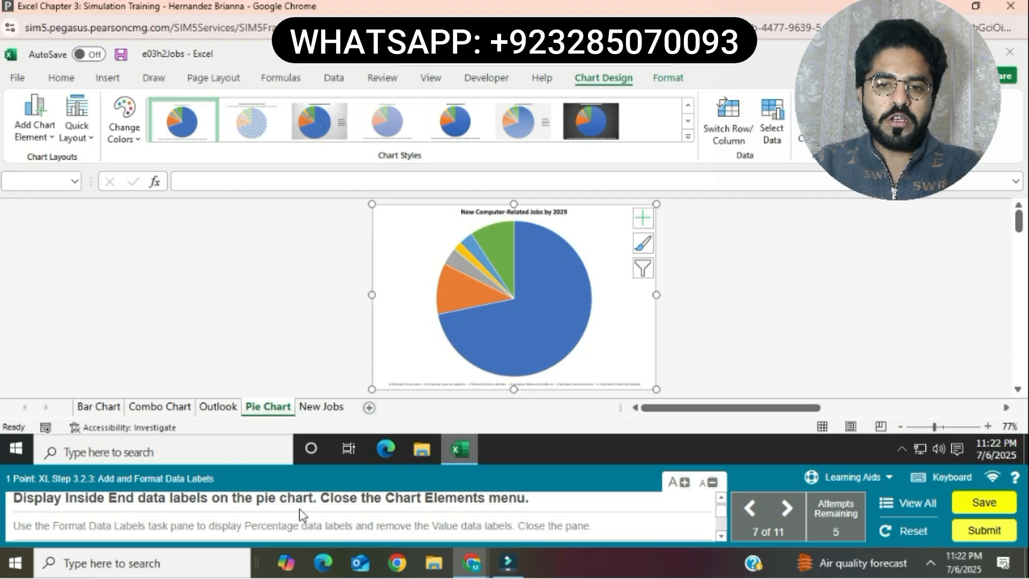
Step: Display Inside End data labels on the pie chart and close the Chart Elements options
left_click(643, 219)
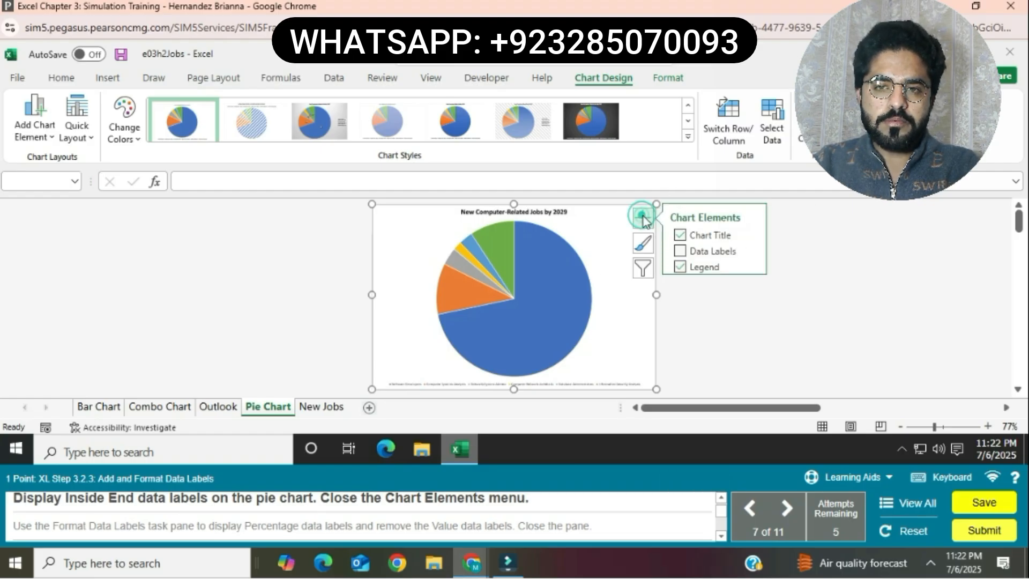
left_click(757, 249)
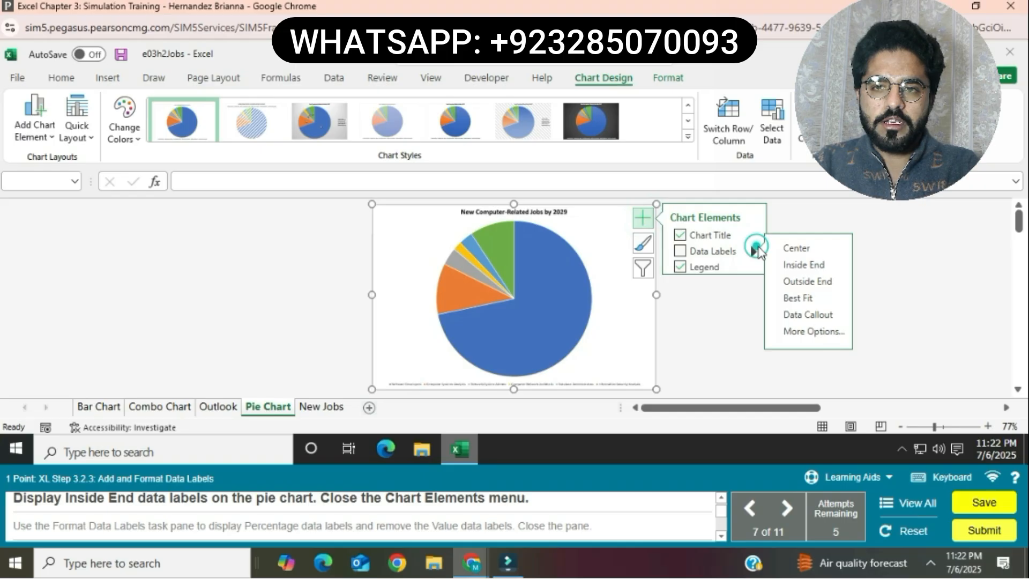
left_click(823, 266)
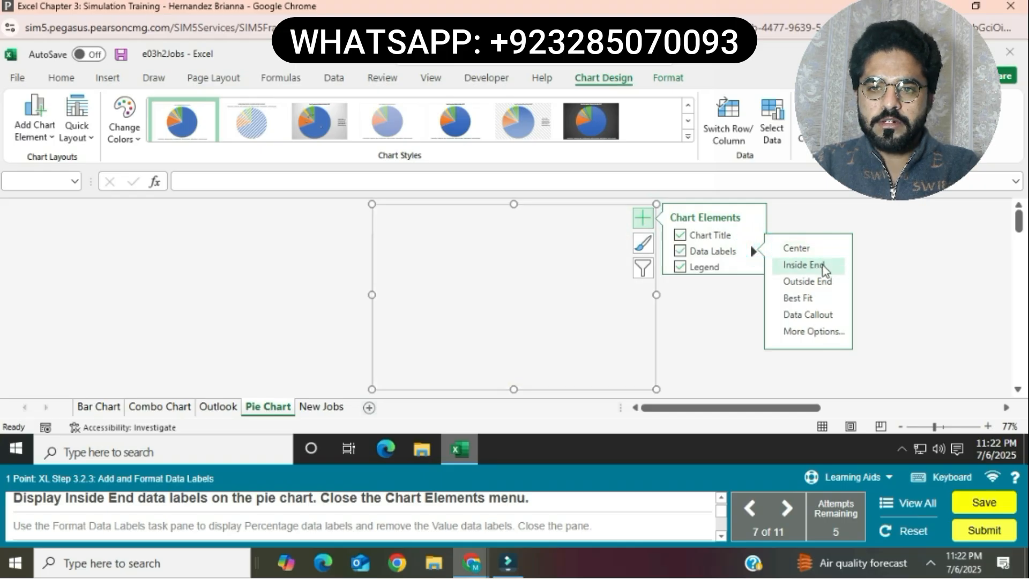
left_click(747, 352)
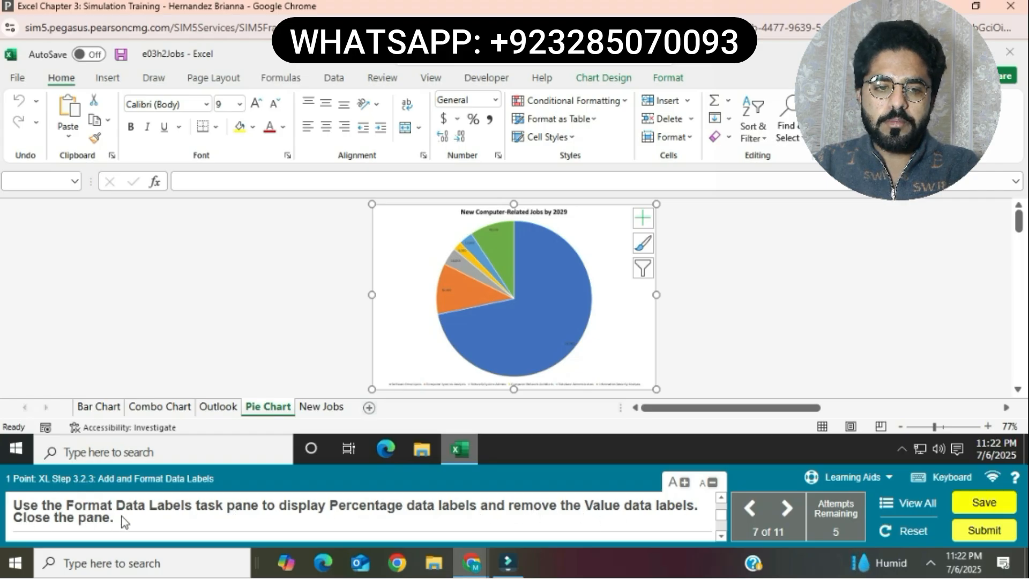
Step: Format the pie chart's data labels to show Percentage instead of Value, and close the Format Data Labels pane
left_click(567, 343)
right_click(570, 344)
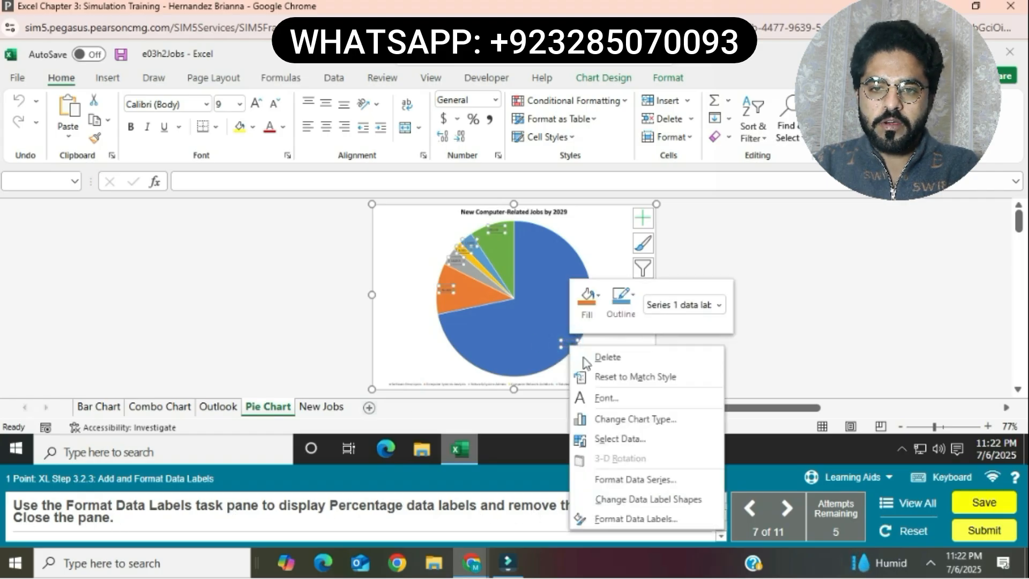
left_click(636, 519)
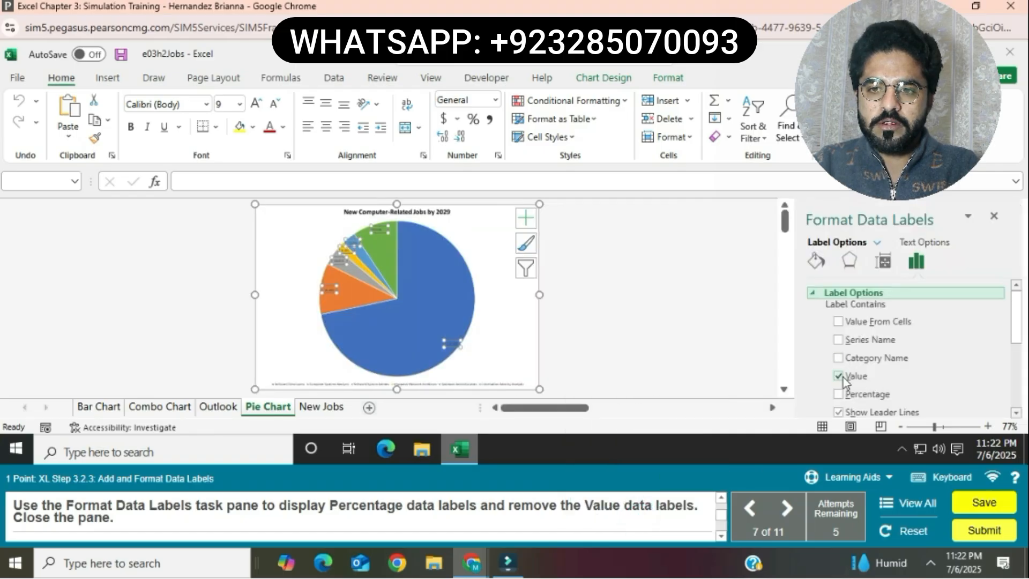
left_click(839, 394)
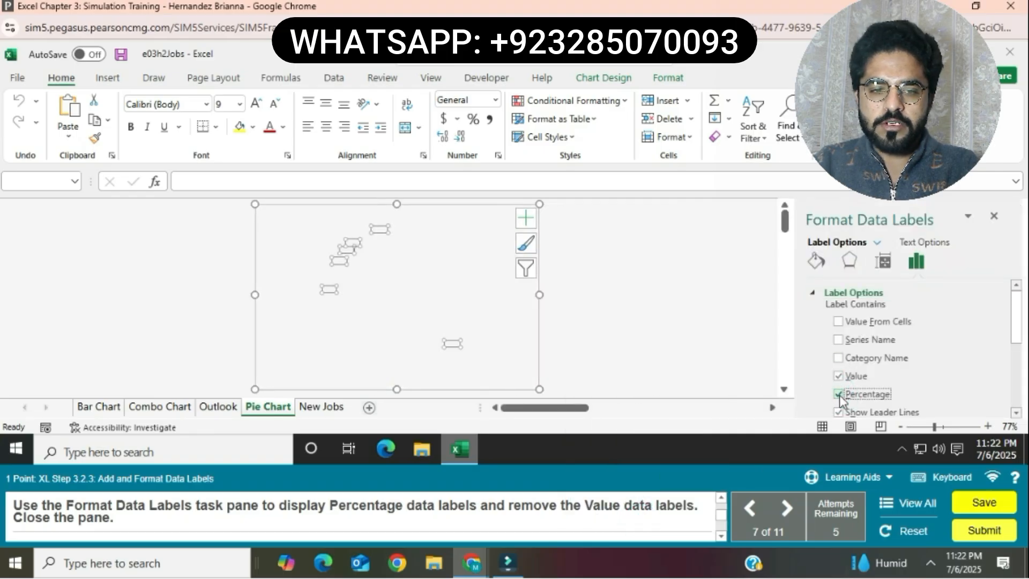
left_click(839, 376)
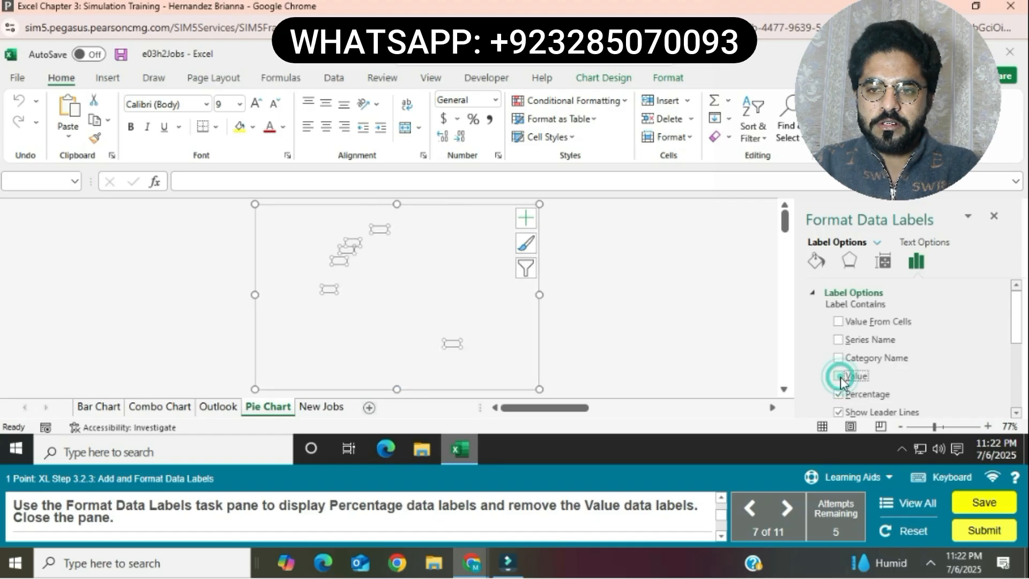
left_click(995, 218)
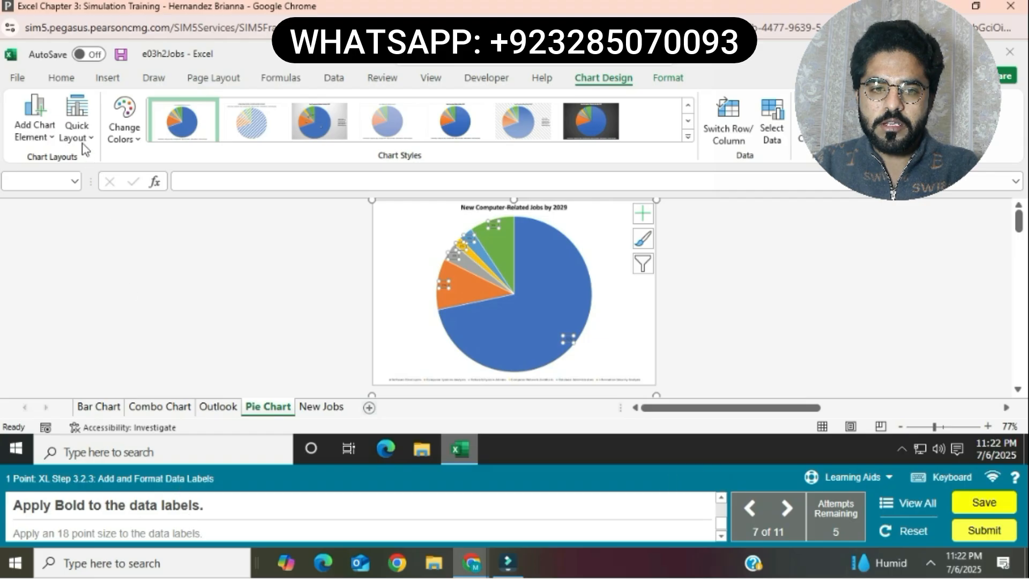
Step: Make the pie chart's data labels bold and set their font size to 18
left_click(69, 79)
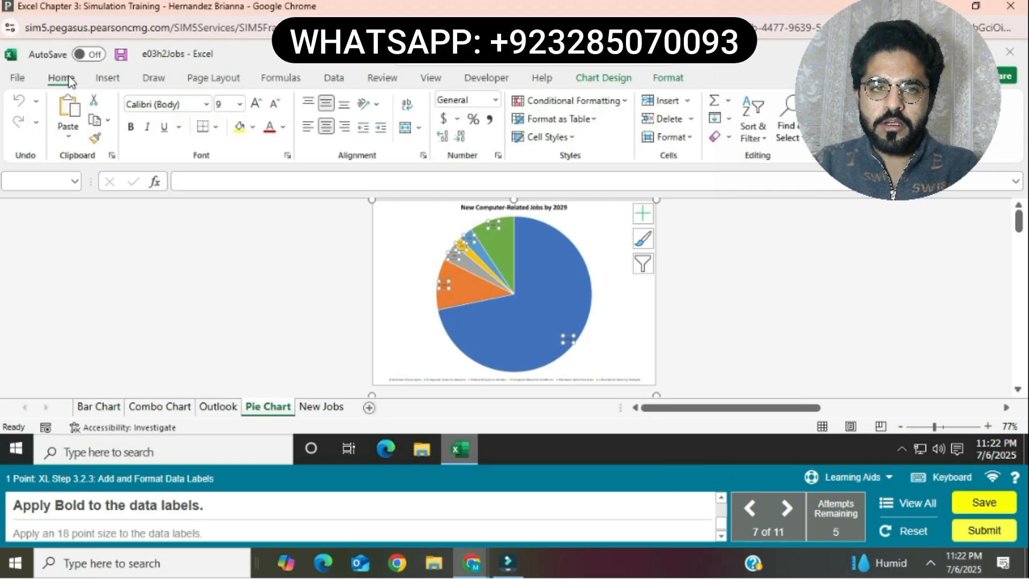
left_click(136, 127)
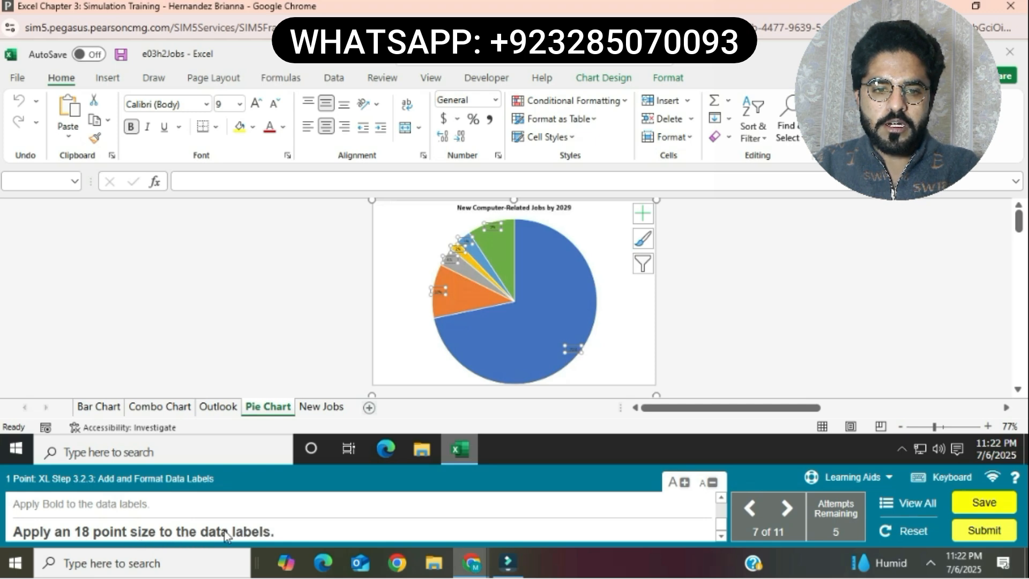
left_click(239, 104)
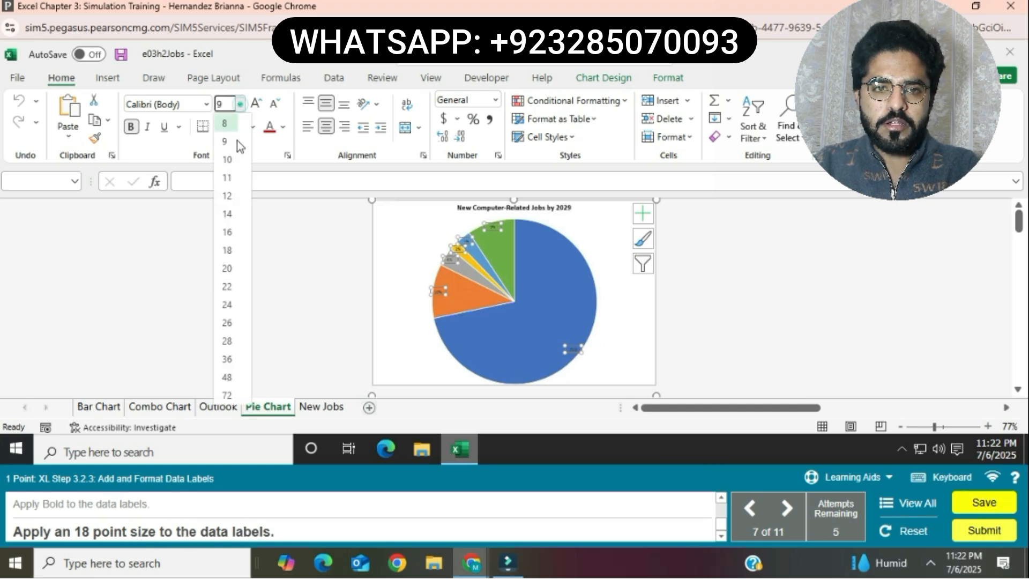
left_click(229, 249)
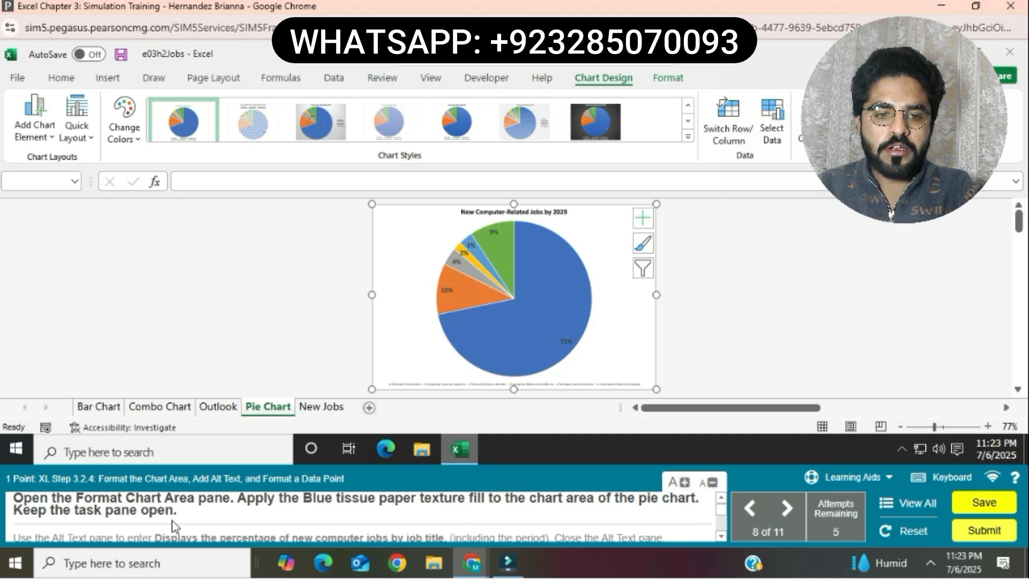
Step: Fill the pie chart's chart area with the Blue tissue paper texture, keeping the Format Chart Area pane open
left_click(406, 352)
right_click(406, 352)
left_click(452, 375)
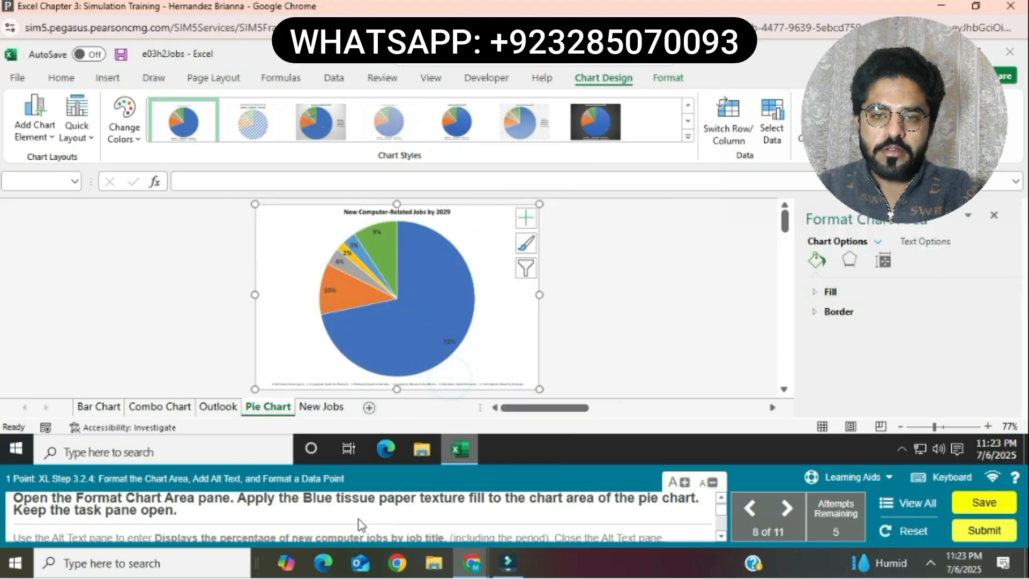
left_click(816, 290)
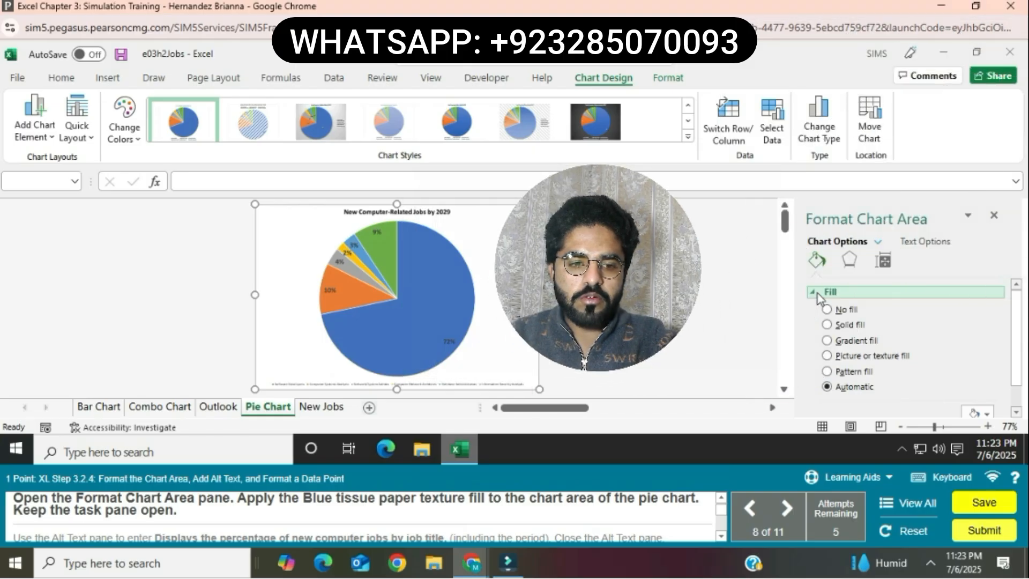
left_click(827, 355)
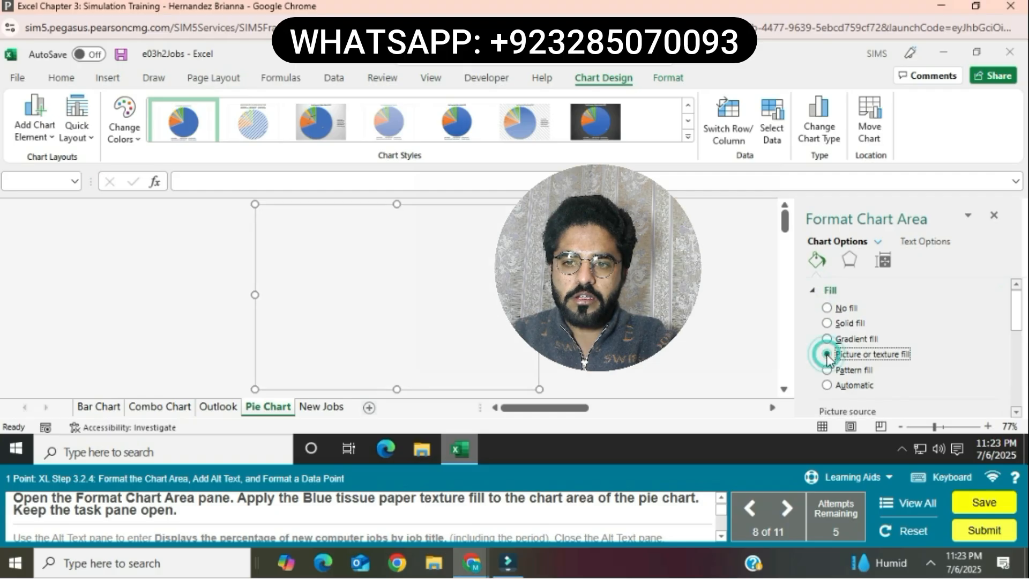
scroll(827, 357, "down", 1)
left_click(988, 382)
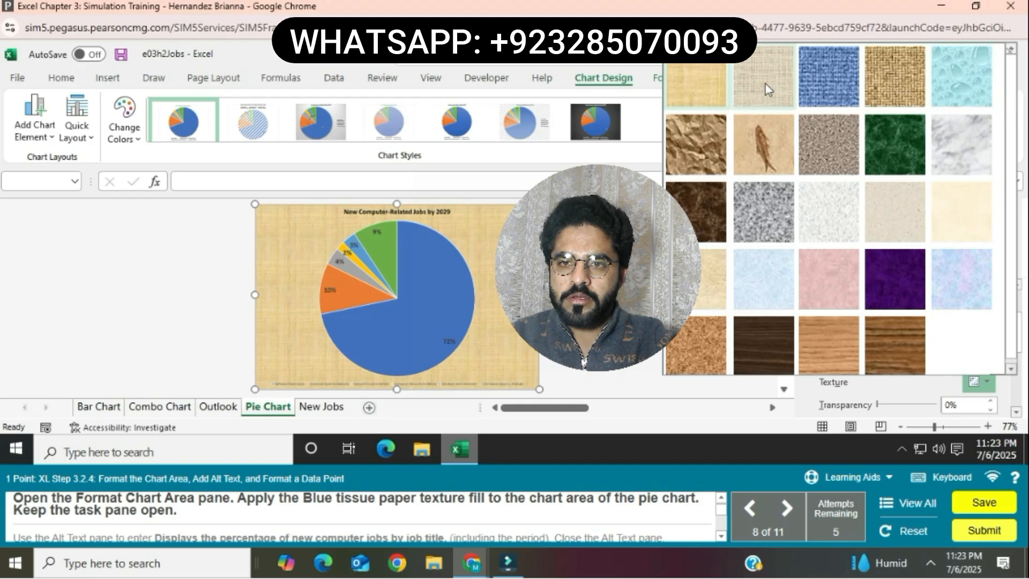
scroll(800, 183, "down", 1)
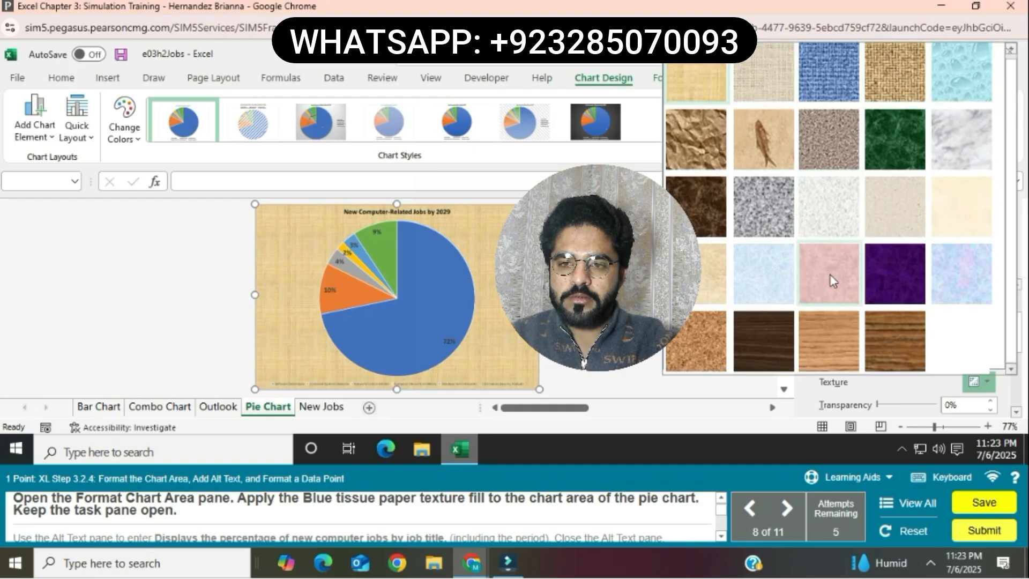
left_click(767, 279)
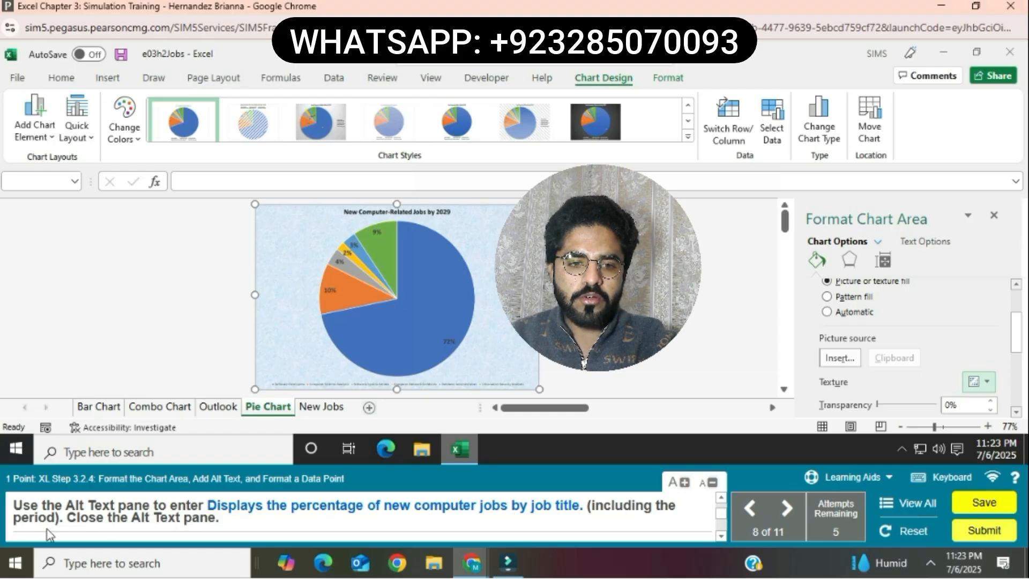
Step: Add the alt text "Displays the percentage of new computer jobs by job title." to the pie chart and close the Alt Text pane
right_click(515, 365)
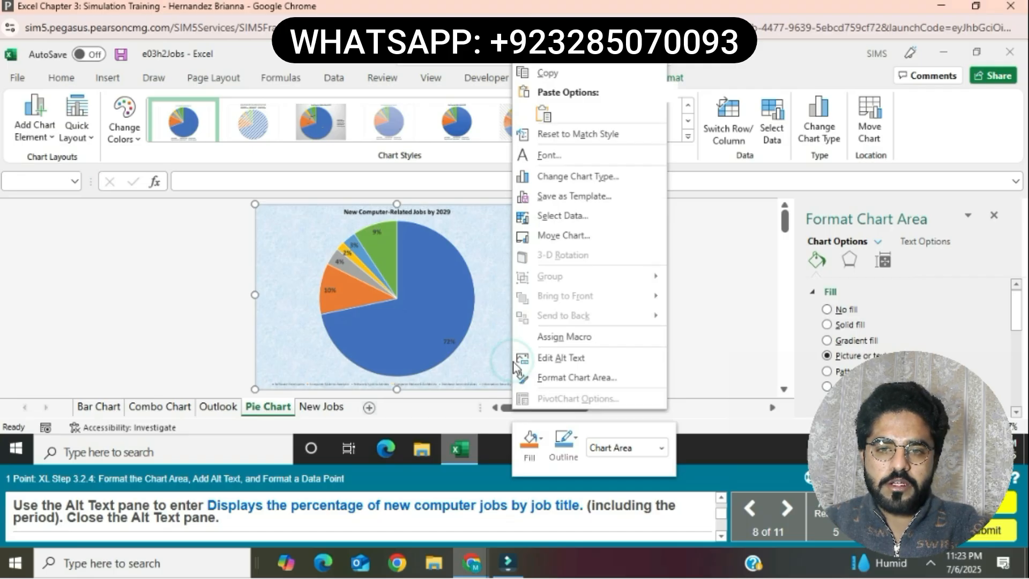
left_click(541, 360)
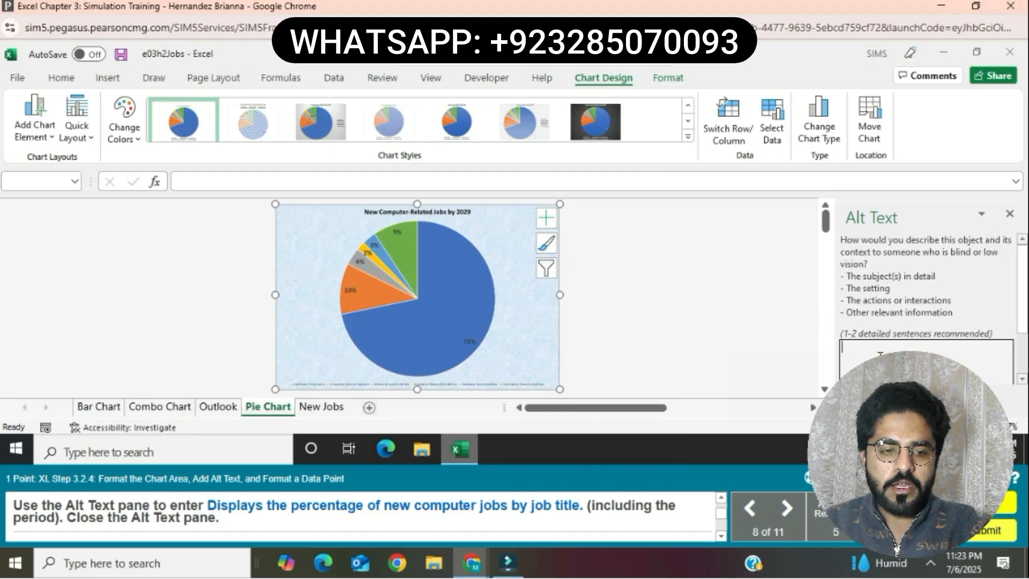
type("D")
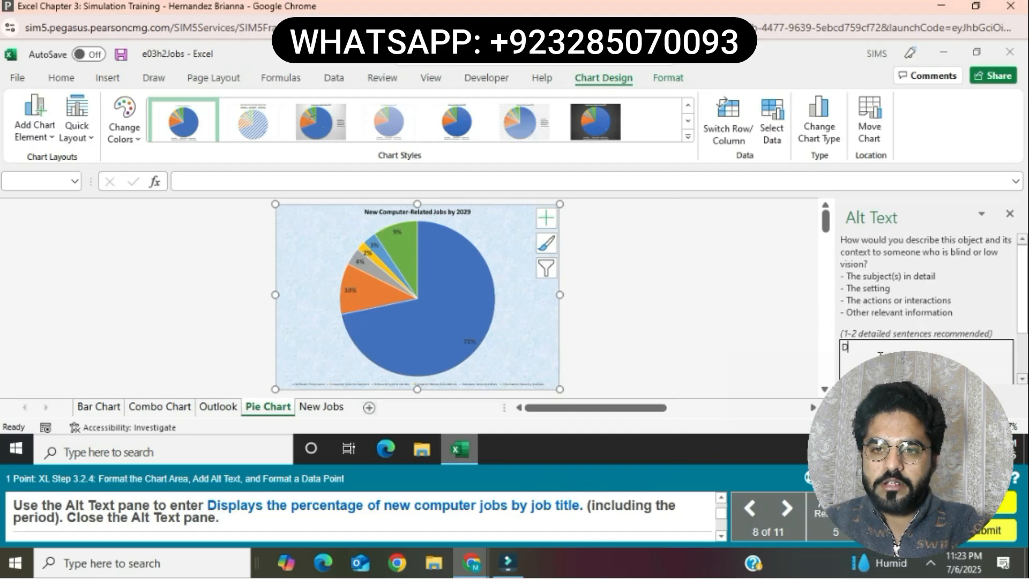
type("isp")
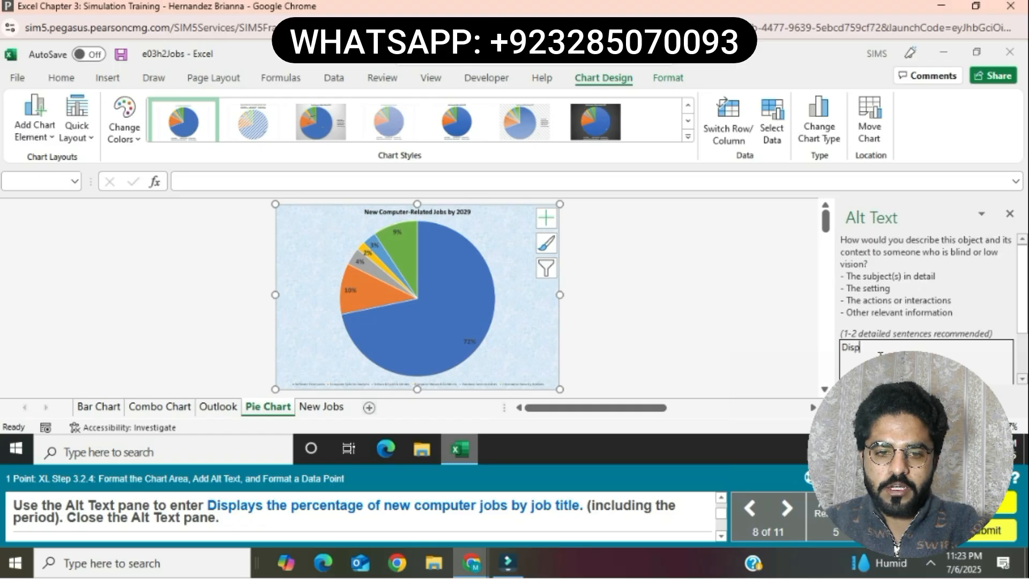
type("lays")
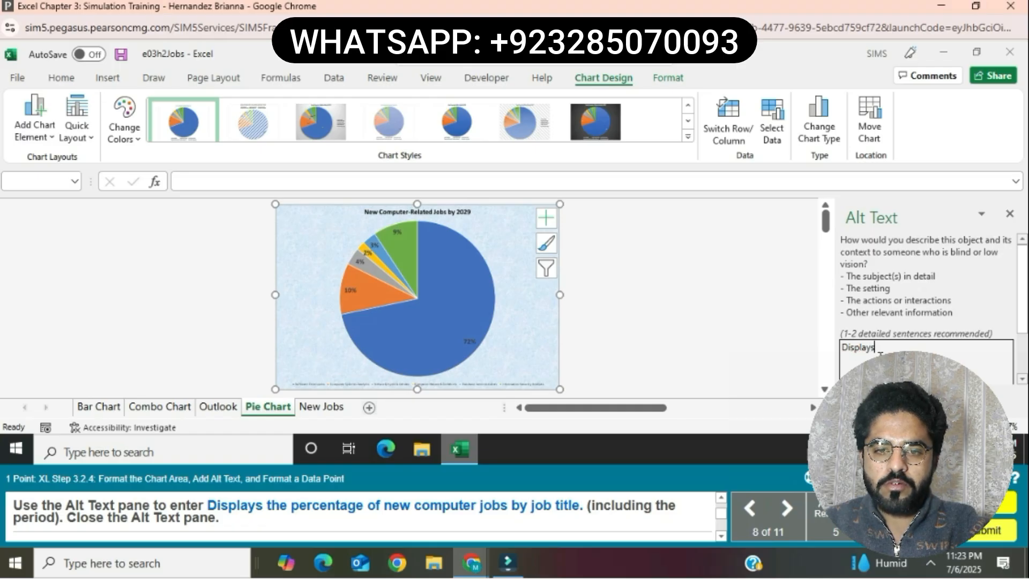
type(" the p")
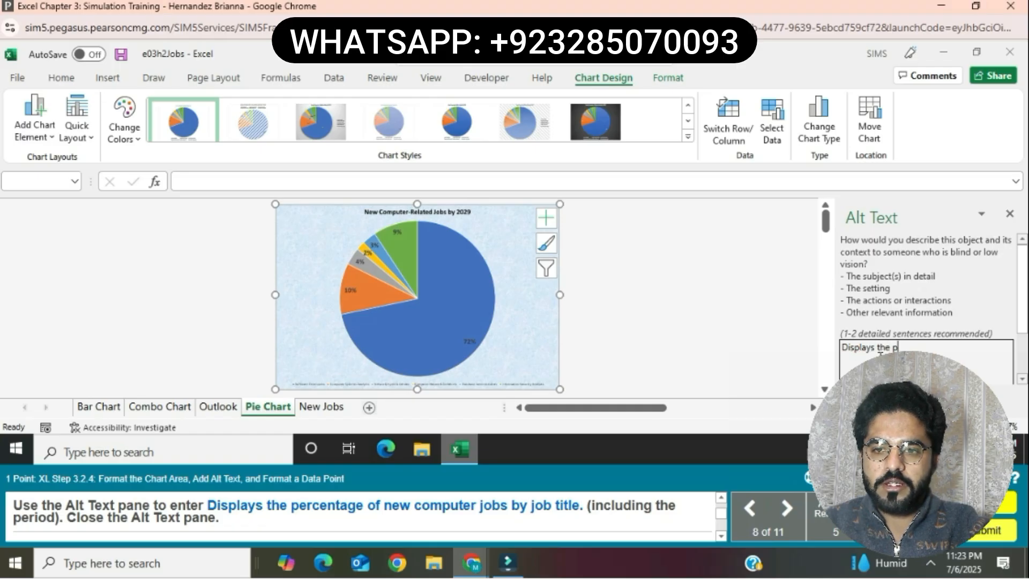
type("ercentage of")
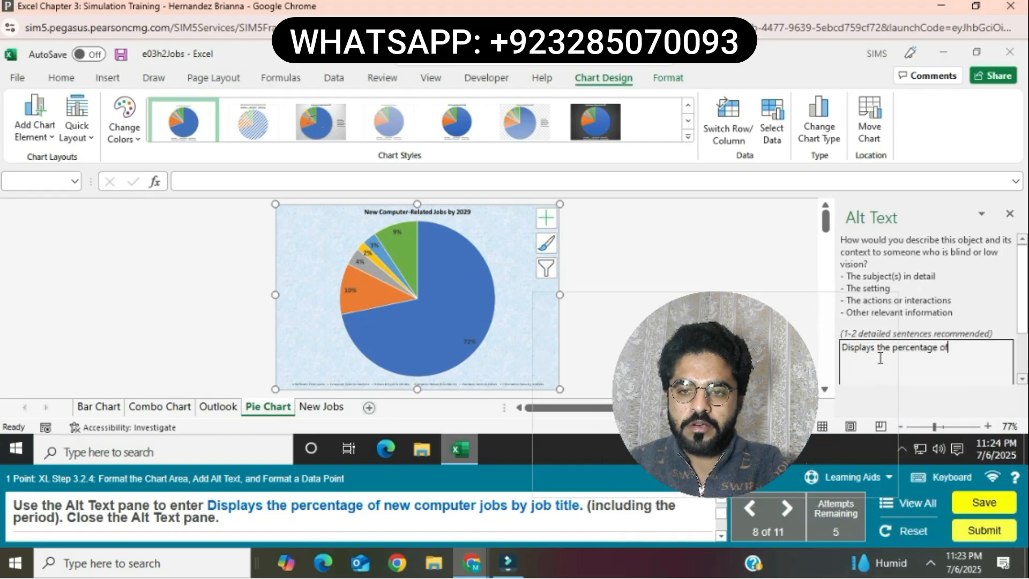
type(" new co")
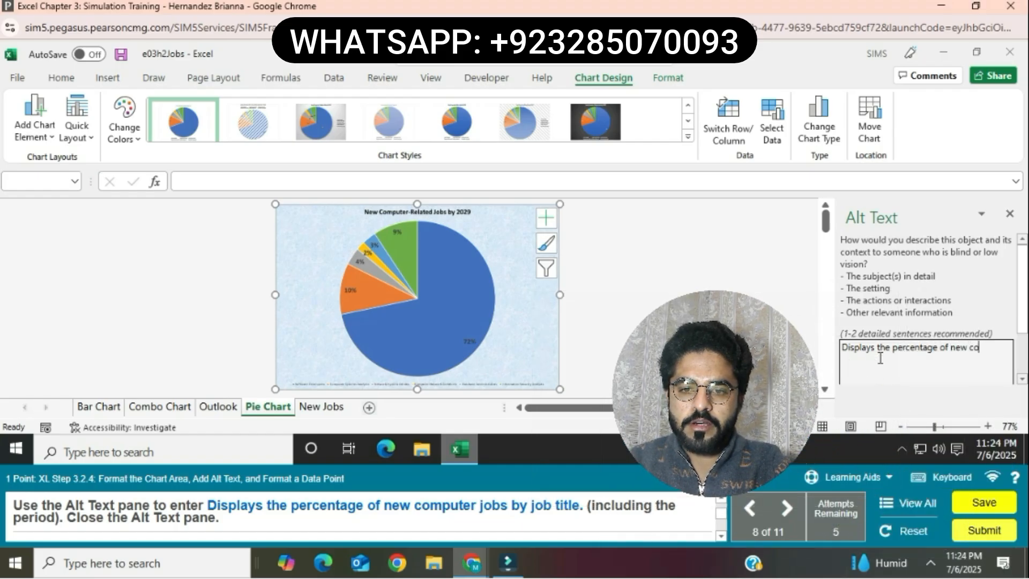
type("mputer ")
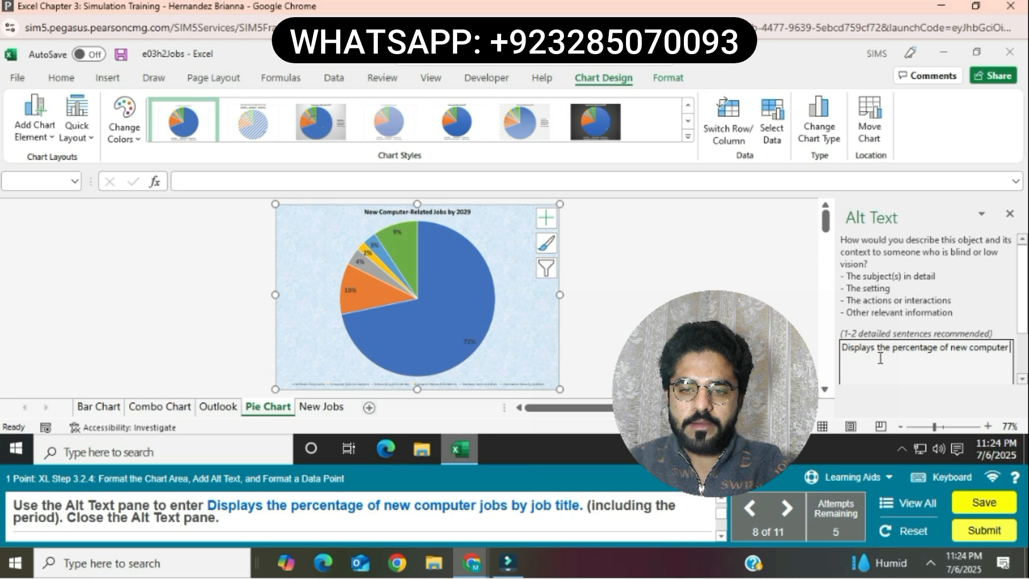
type("jobs b")
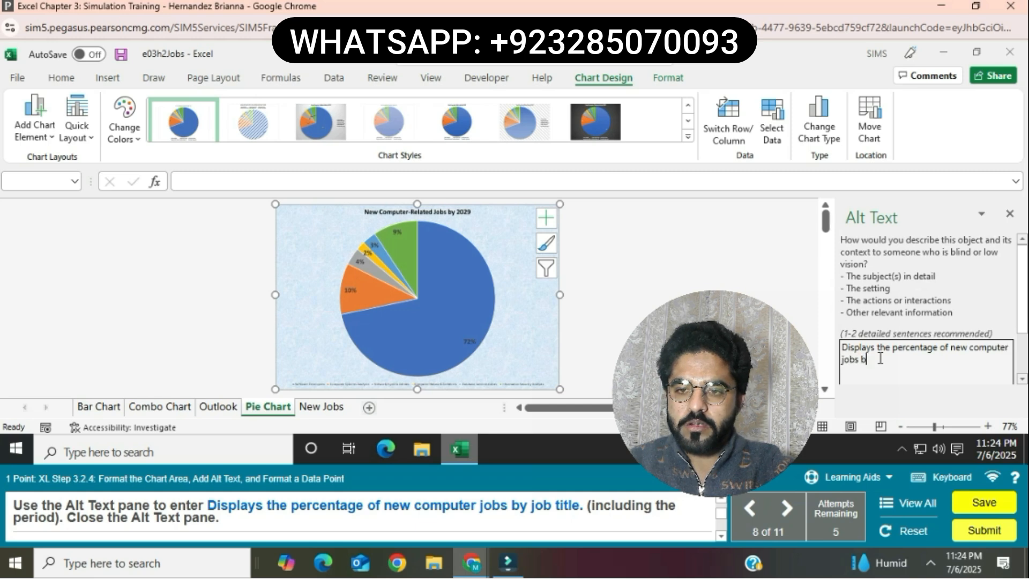
type("y job")
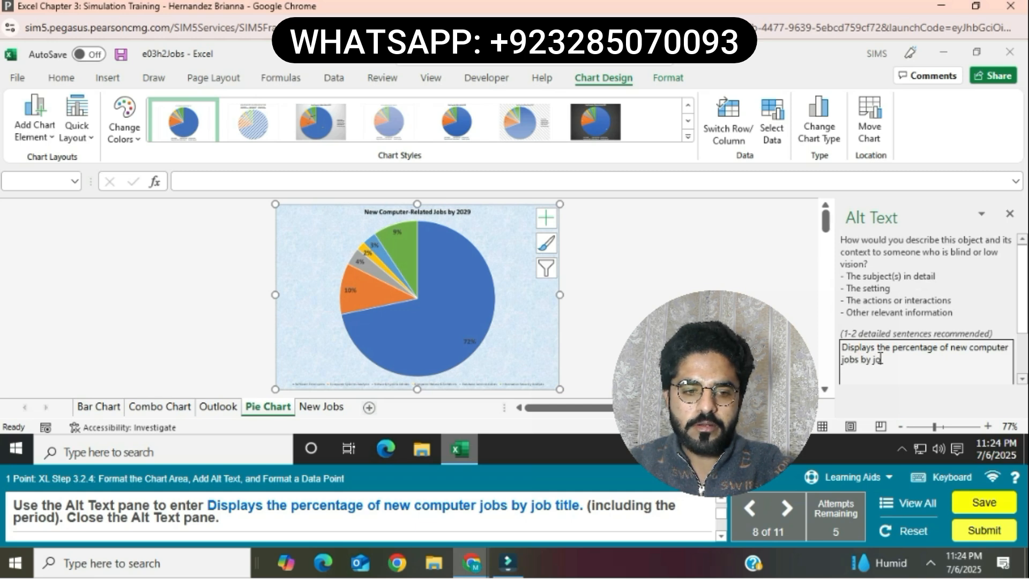
type(" tit")
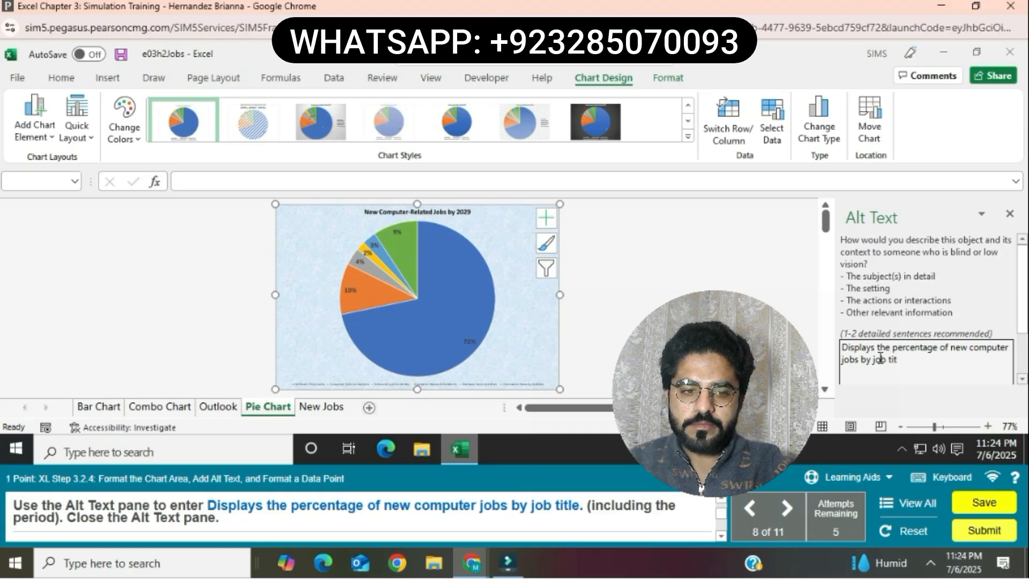
type("le.")
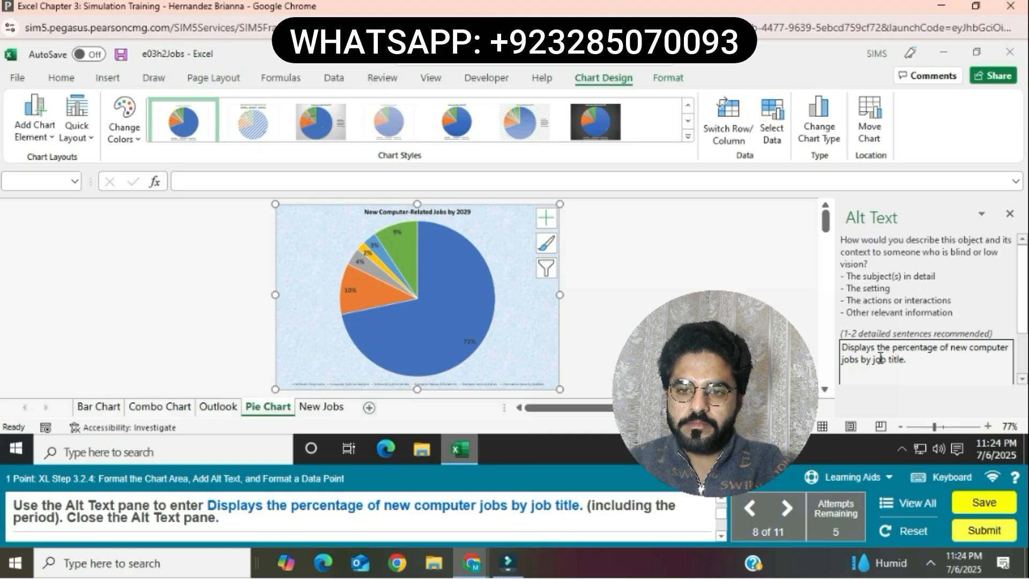
left_click(772, 348)
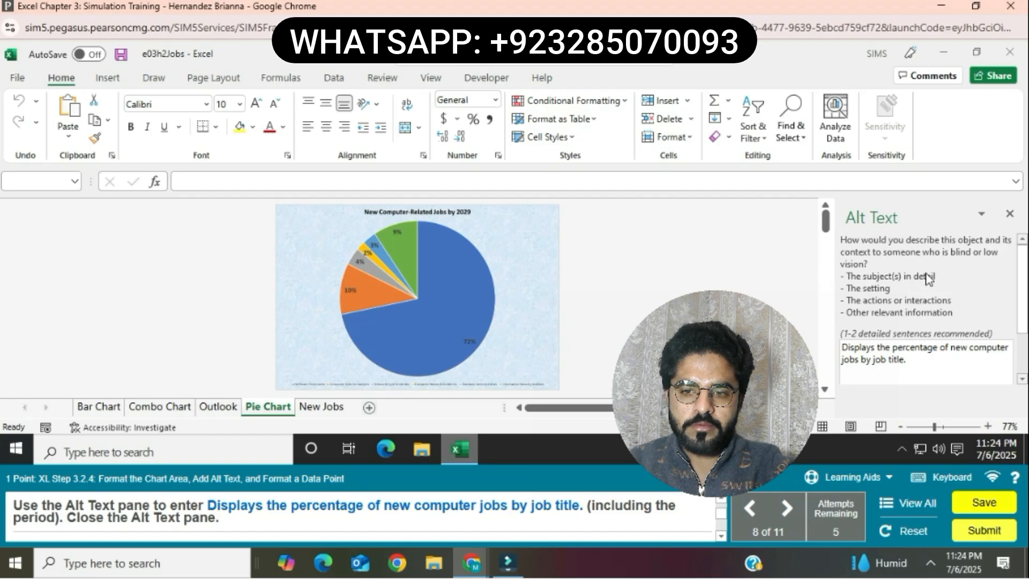
left_click(1011, 214)
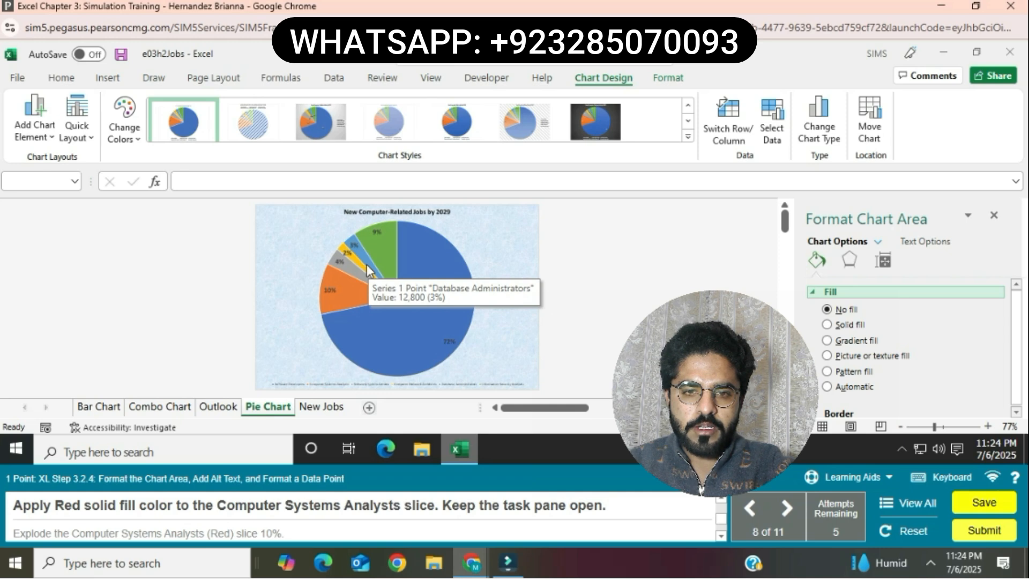
Step: Apply a Red solid fill to the Computer Systems Analysts slice of the pie chart, keeping the Format Data Point pane open
left_click(339, 291)
left_click(339, 292)
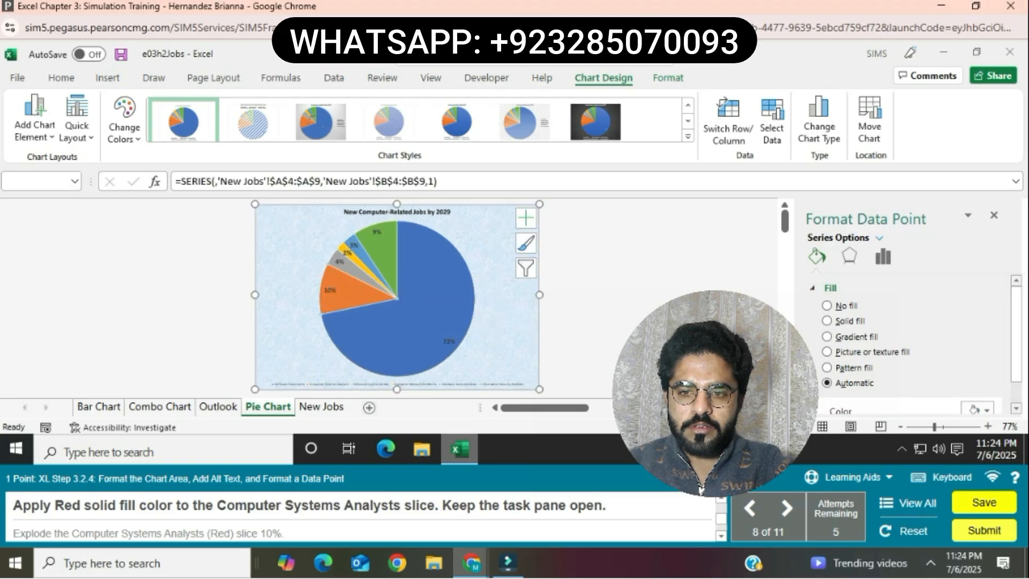
left_click(827, 321)
scroll(959, 378, "down", 1)
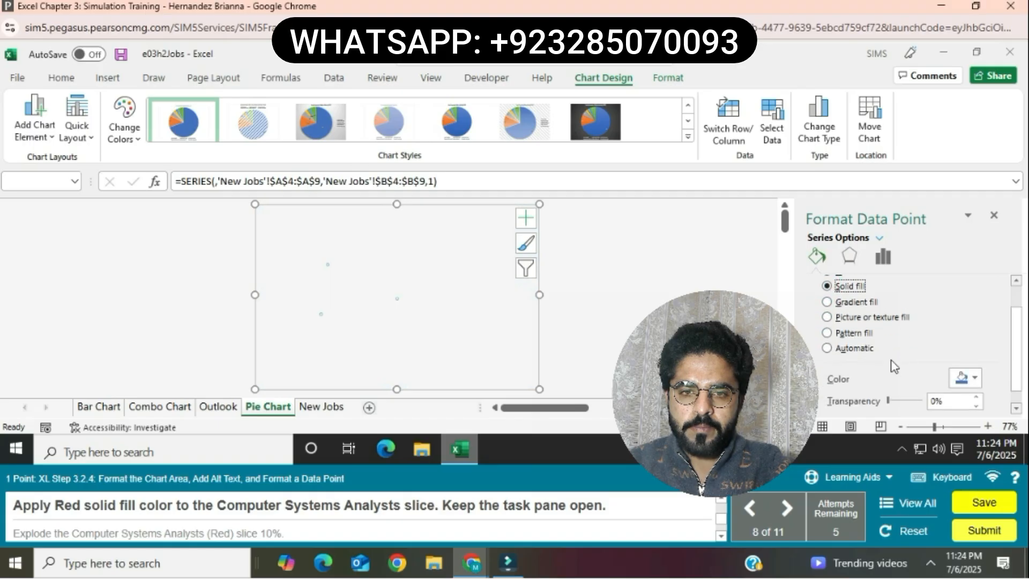
left_click(970, 377)
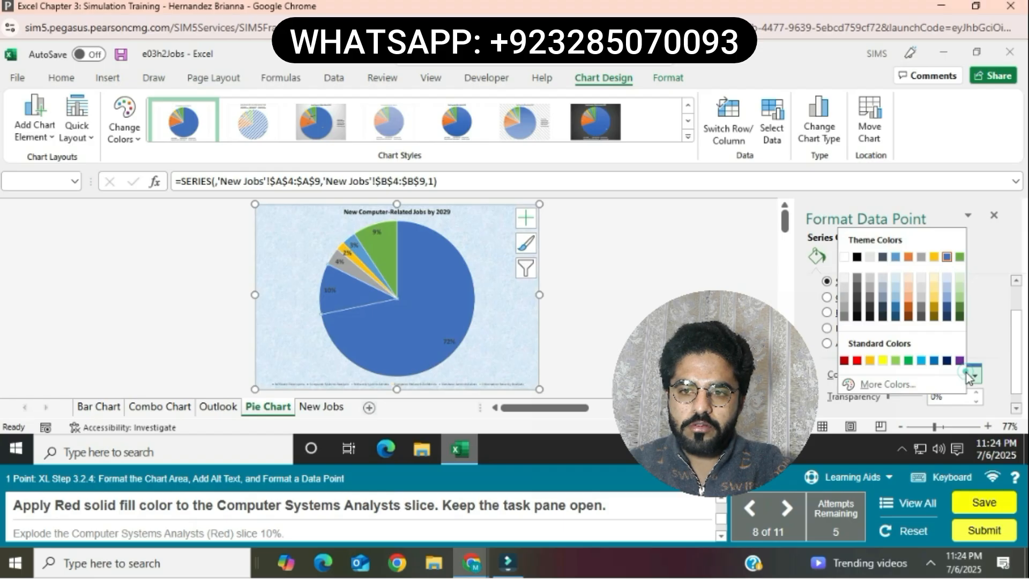
left_click(857, 361)
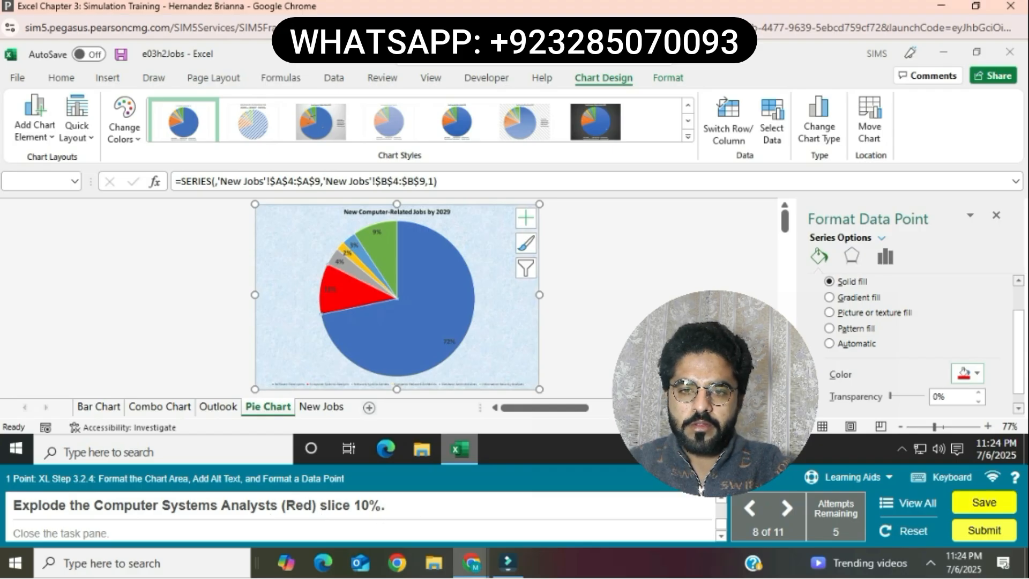
Step: Set the Computer Systems Analysts slice's point explosion to 10% and close the Format Data Point pane
scroll(837, 342, "down", 1)
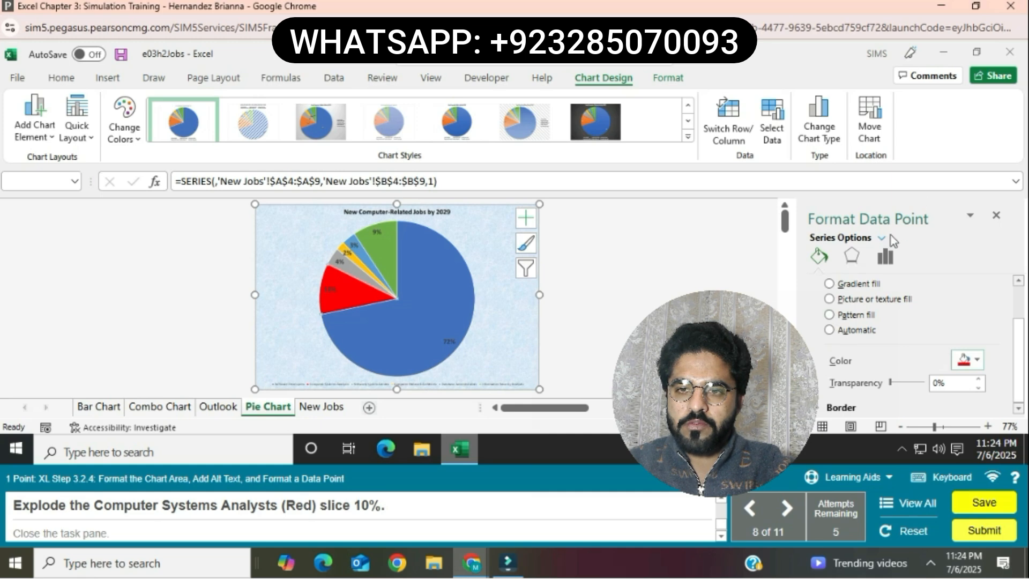
left_click(885, 256)
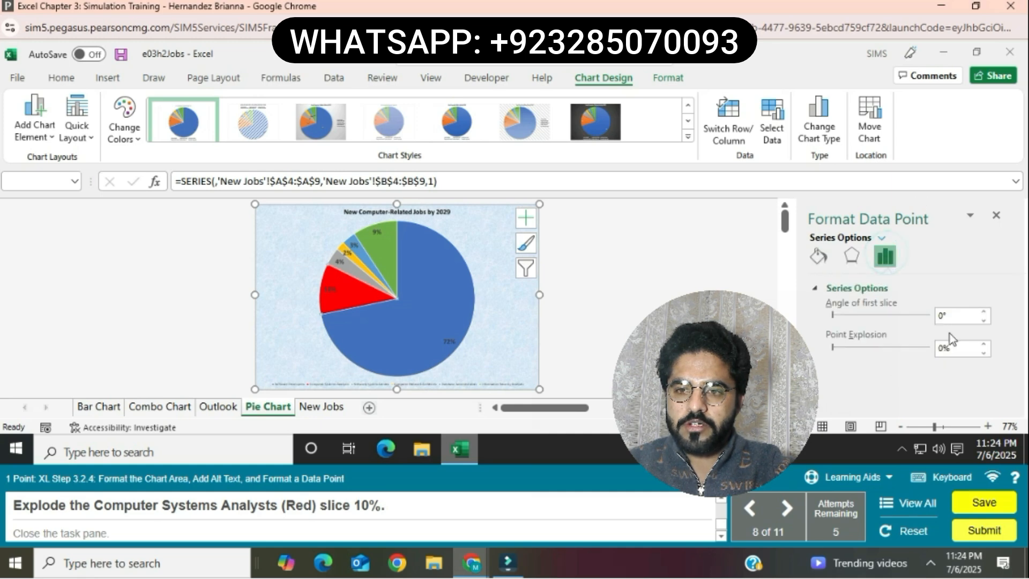
left_click(985, 344)
left_click(985, 345)
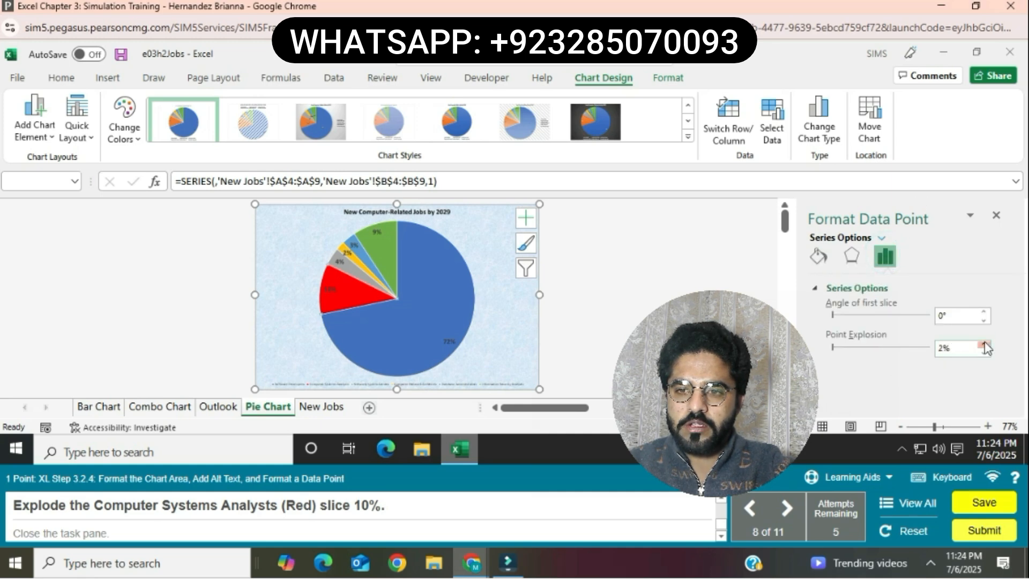
left_click(985, 344)
left_click(985, 345)
left_click(985, 345)
left_click(985, 344)
left_click(985, 344)
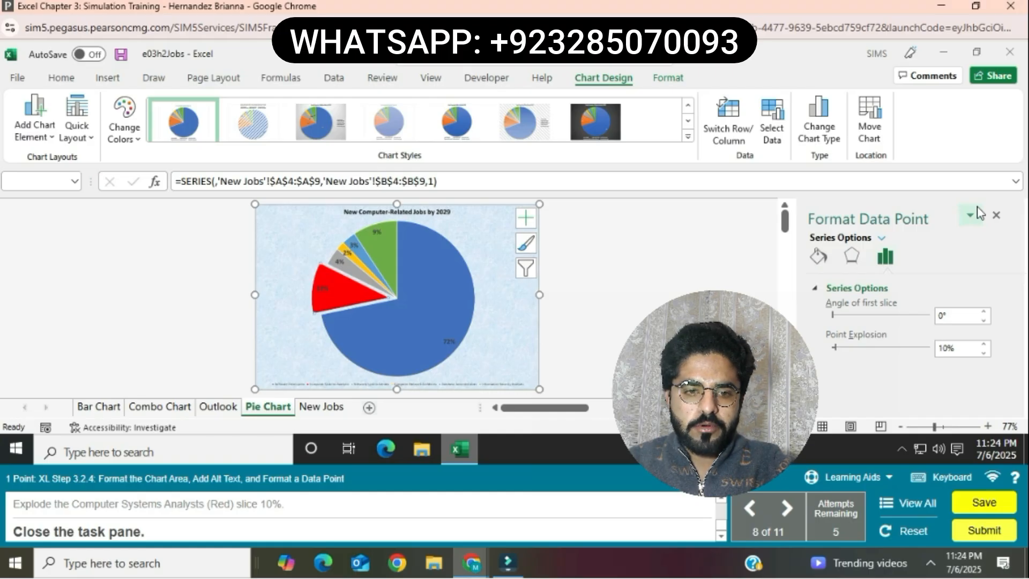
left_click(996, 215)
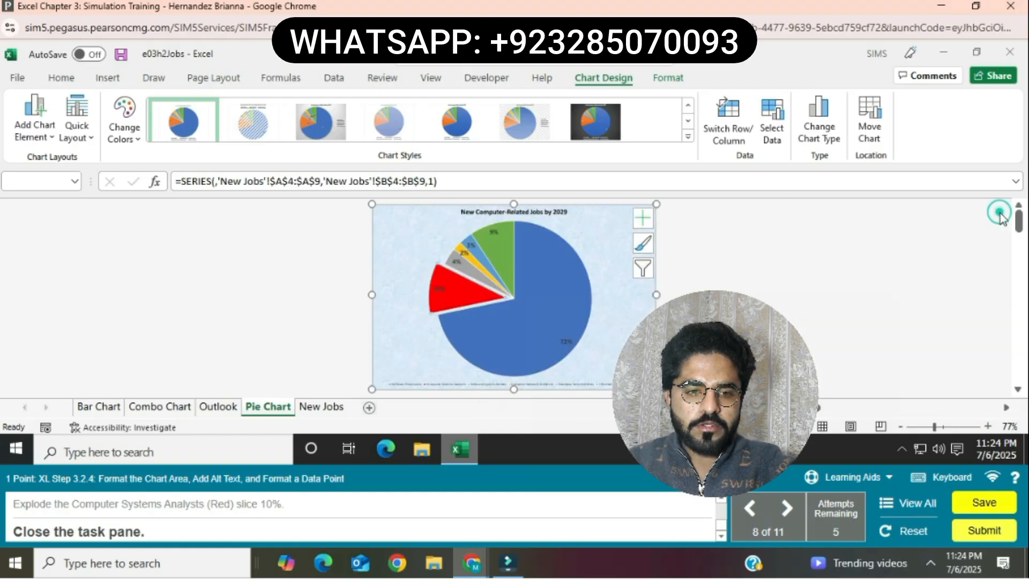